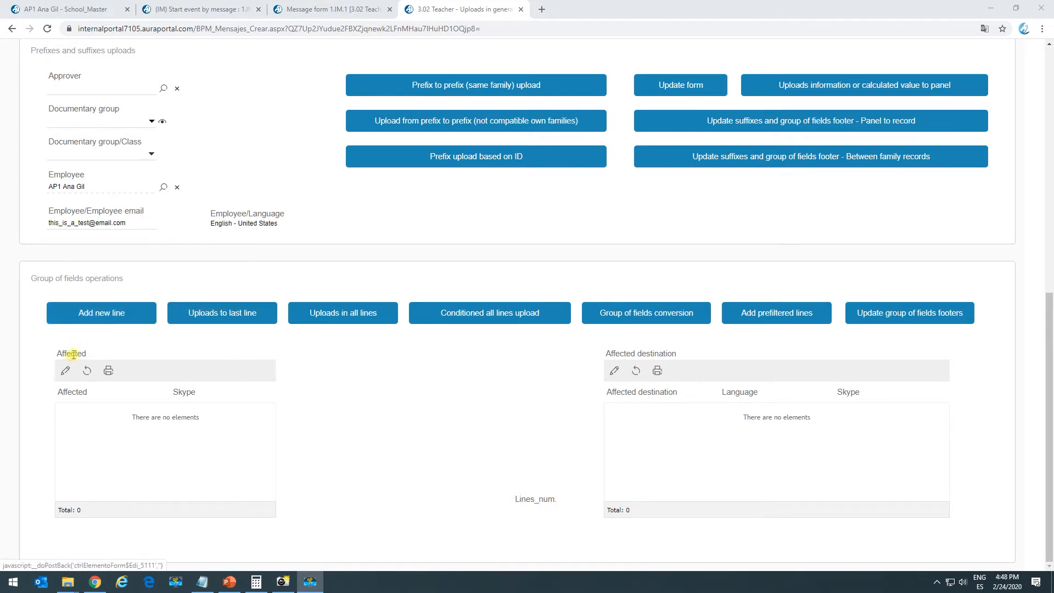
Add the line 'This is a new line!' to the Affected grid and refresh the grid to show it
{"action": "double_click", "coordinate": [72, 354]}
{"action": "left_click", "coordinate": [99, 340]}
{"action": "left_click", "coordinate": [110, 315]}
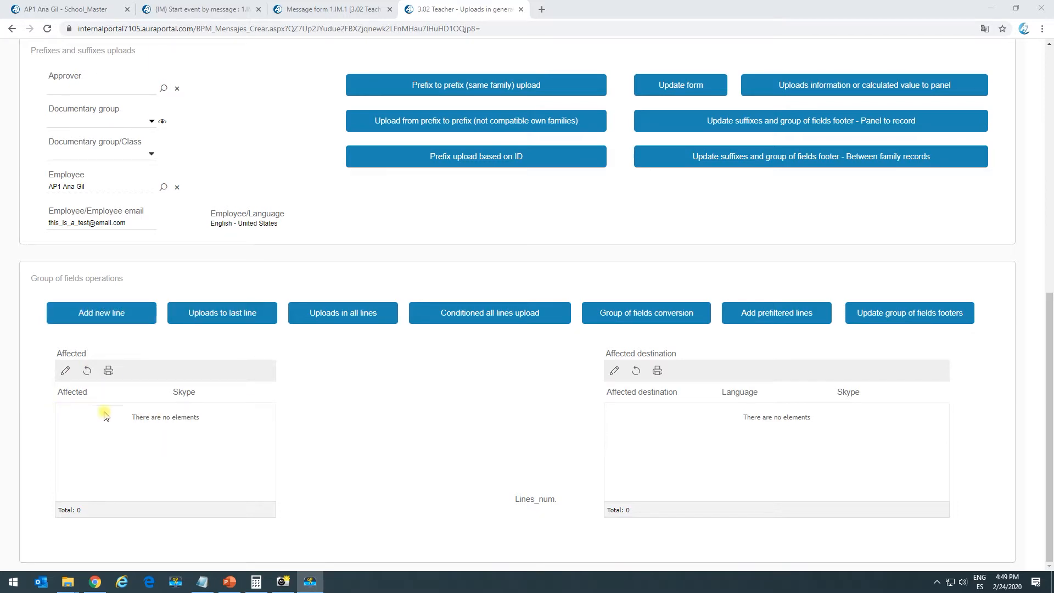
{"action": "left_click", "coordinate": [90, 373]}
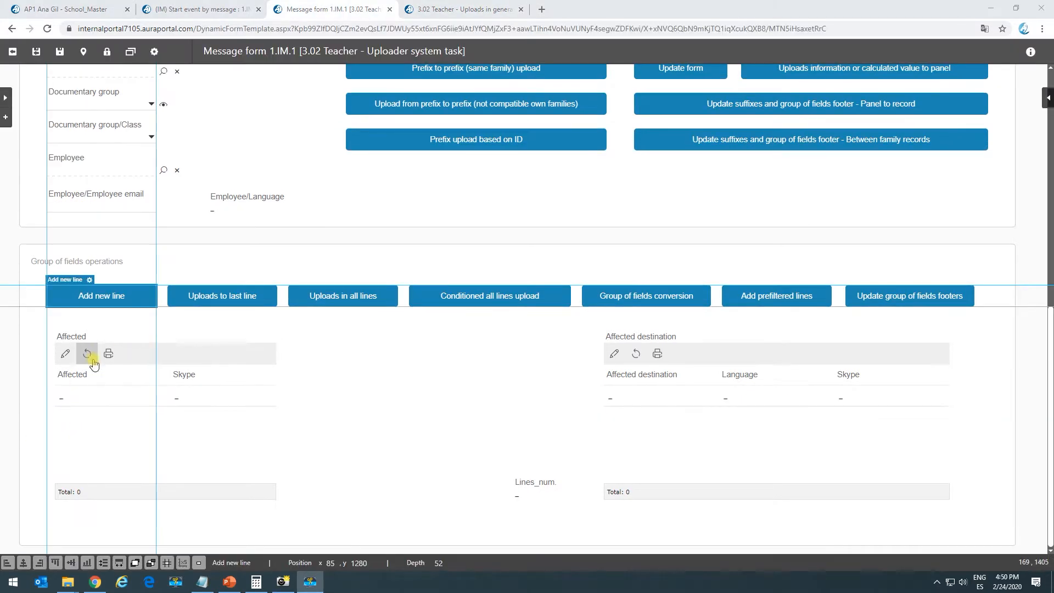
Review the Affected group's 'With update button' setting under UPDATE and save its properties
{"action": "left_click", "coordinate": [136, 355]}
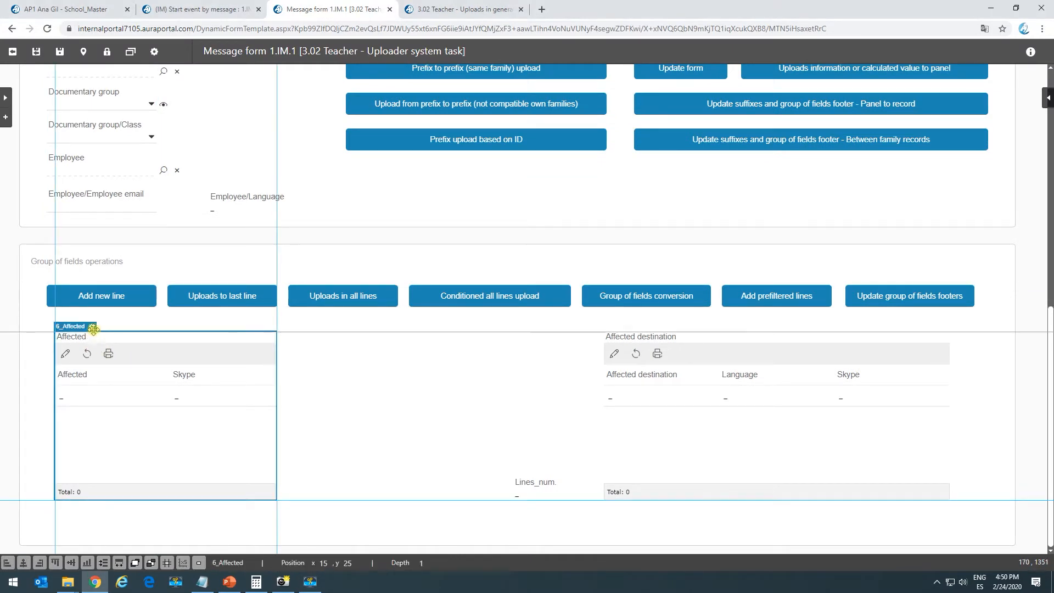
{"action": "left_click", "coordinate": [92, 327]}
{"action": "scroll", "coordinate": [82, 434], "scroll_direction": "down", "scroll_amount": 2}
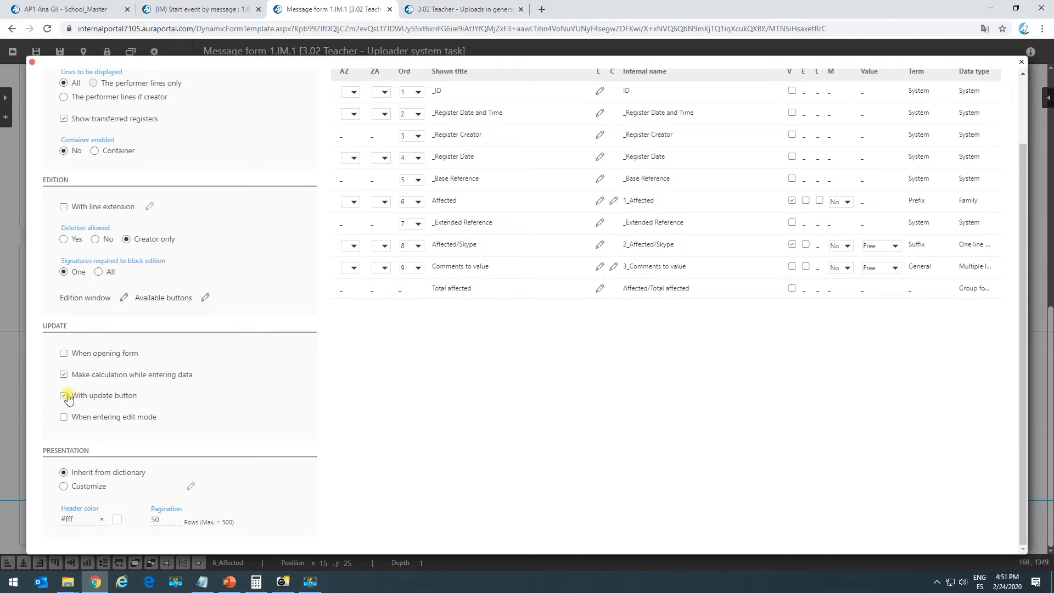
{"action": "scroll", "coordinate": [124, 399], "scroll_direction": "up", "scroll_amount": 3}
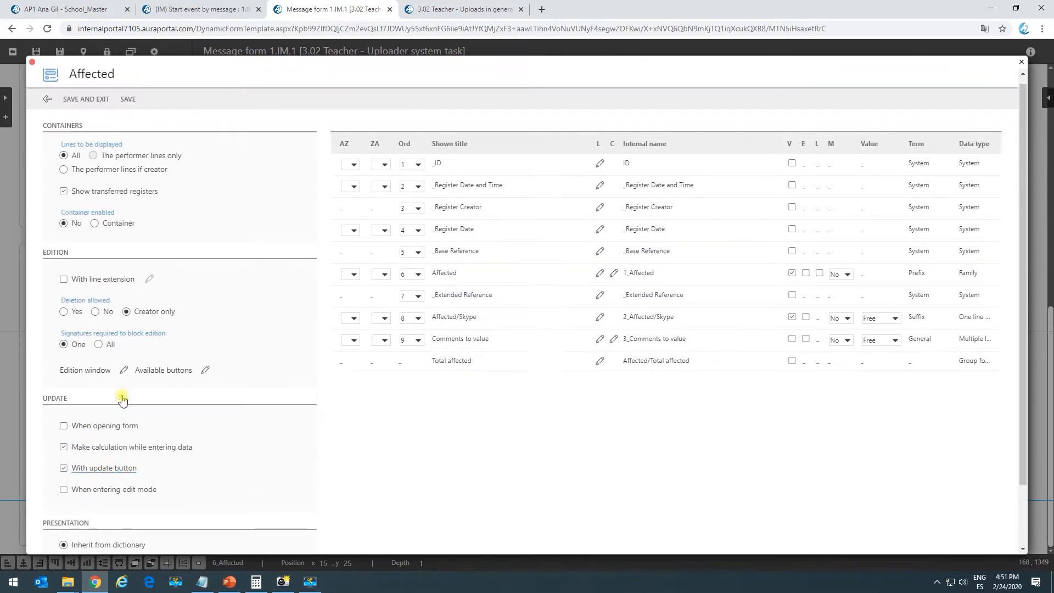
{"action": "left_click", "coordinate": [83, 107]}
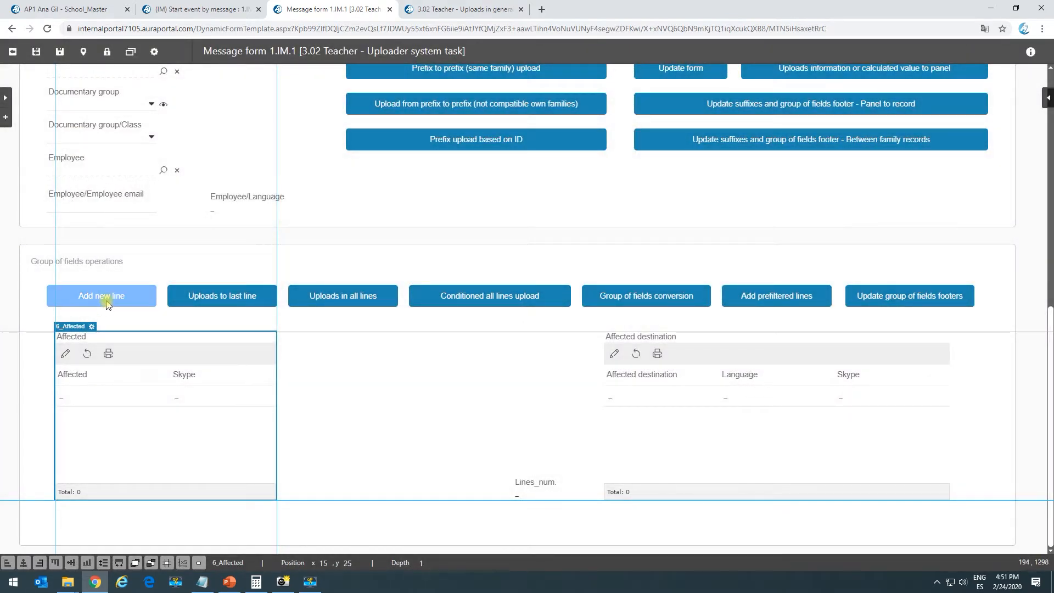
{"action": "left_click", "coordinate": [92, 327]}
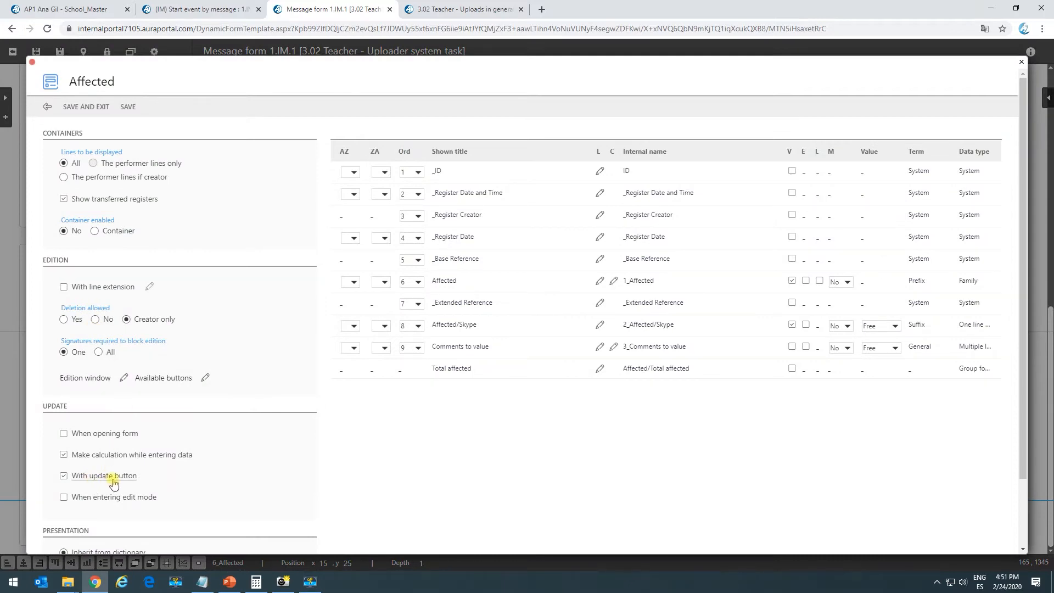
{"action": "left_click", "coordinate": [87, 107]}
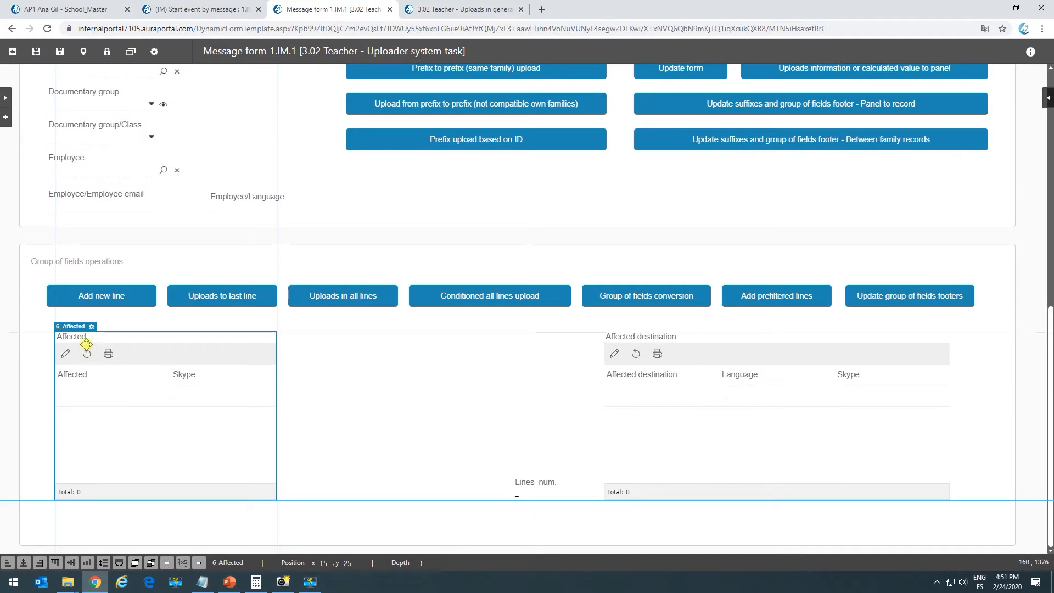
On the 3.02 Teacher uploads form, add the 'This is a new line!' row to Affected
{"action": "left_click", "coordinate": [461, 9]}
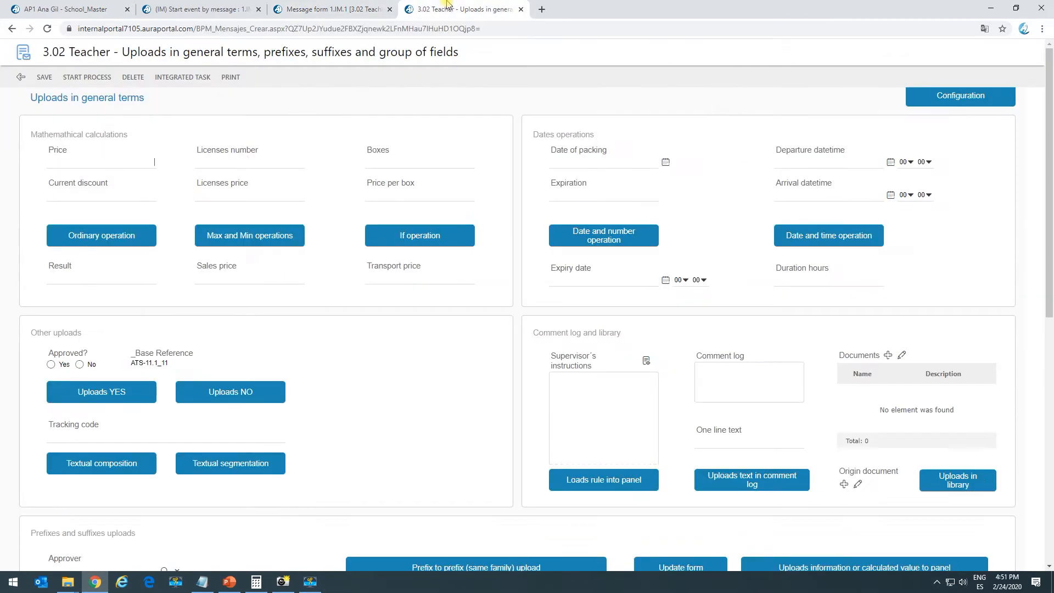
{"action": "scroll", "coordinate": [88, 384], "scroll_direction": "down", "scroll_amount": 8}
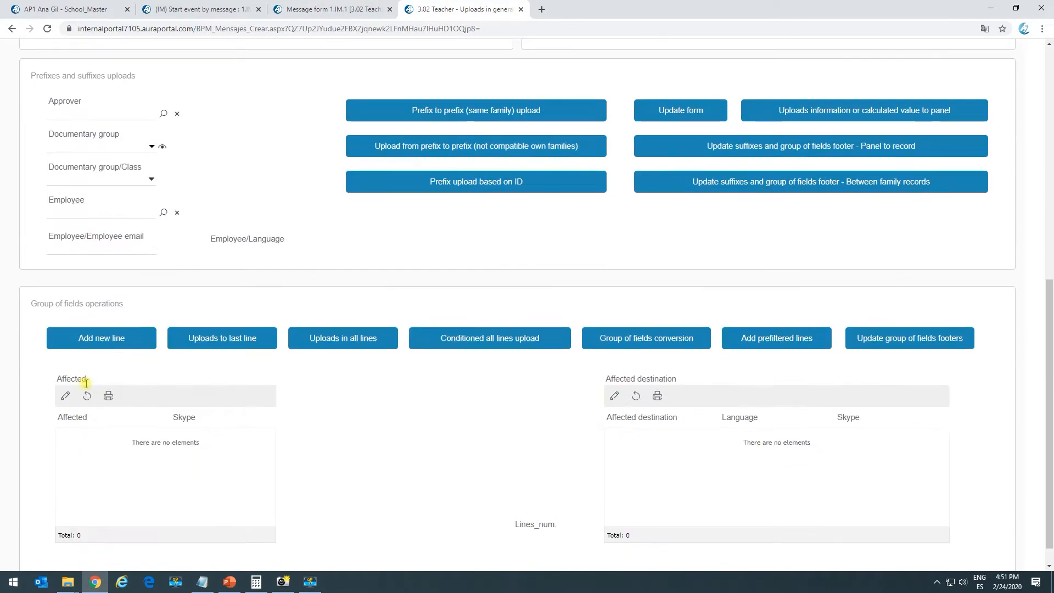
{"action": "left_click", "coordinate": [111, 343]}
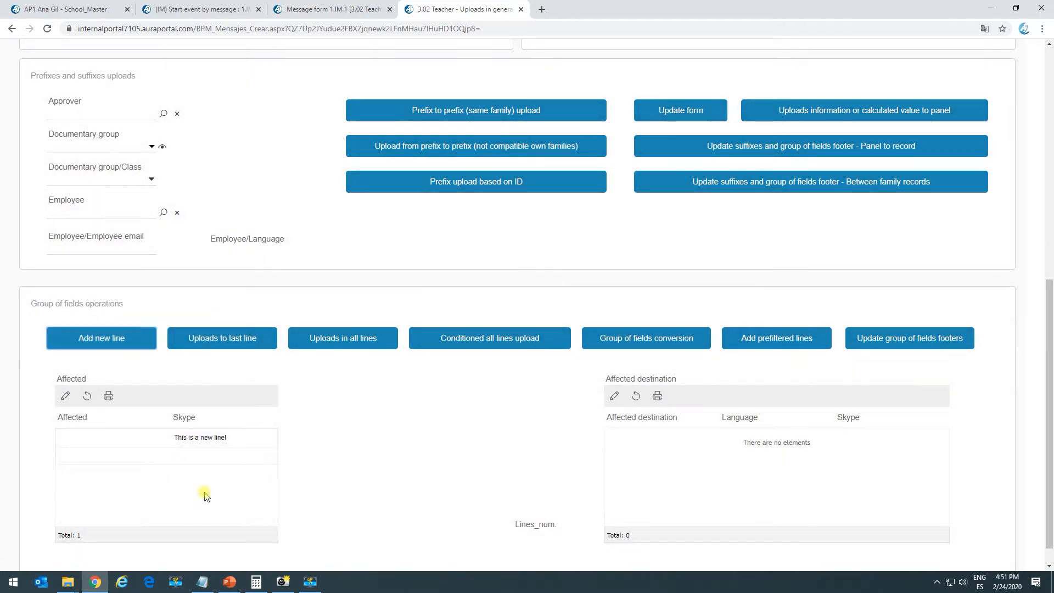
{"action": "left_click_drag", "start_coordinate": [177, 438], "coordinate": [238, 445]}
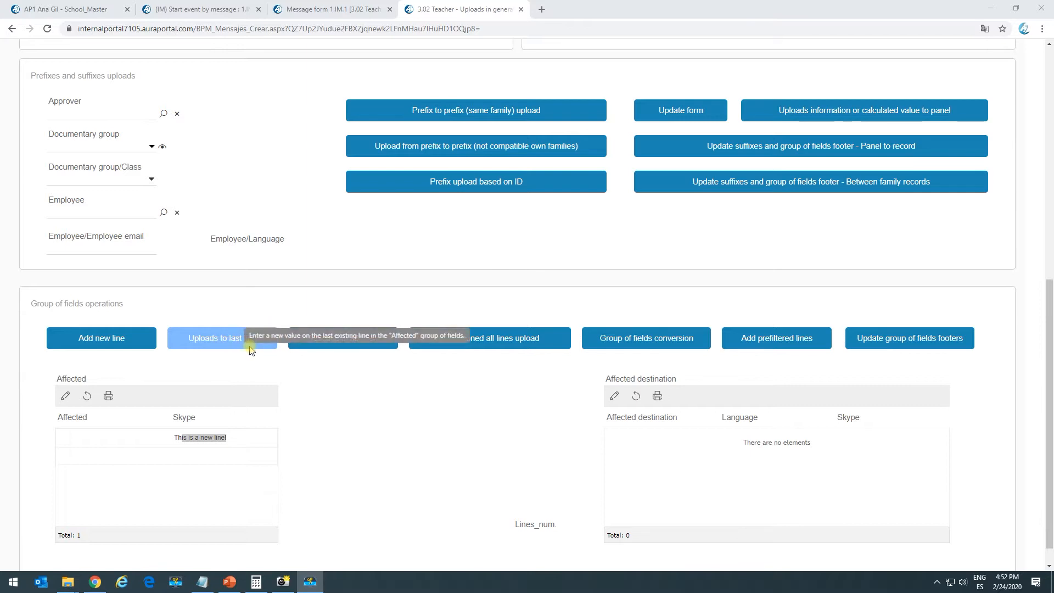
Upload 'This is a last line upload.' into the grid's last line and refresh it
{"action": "left_click", "coordinate": [200, 453]}
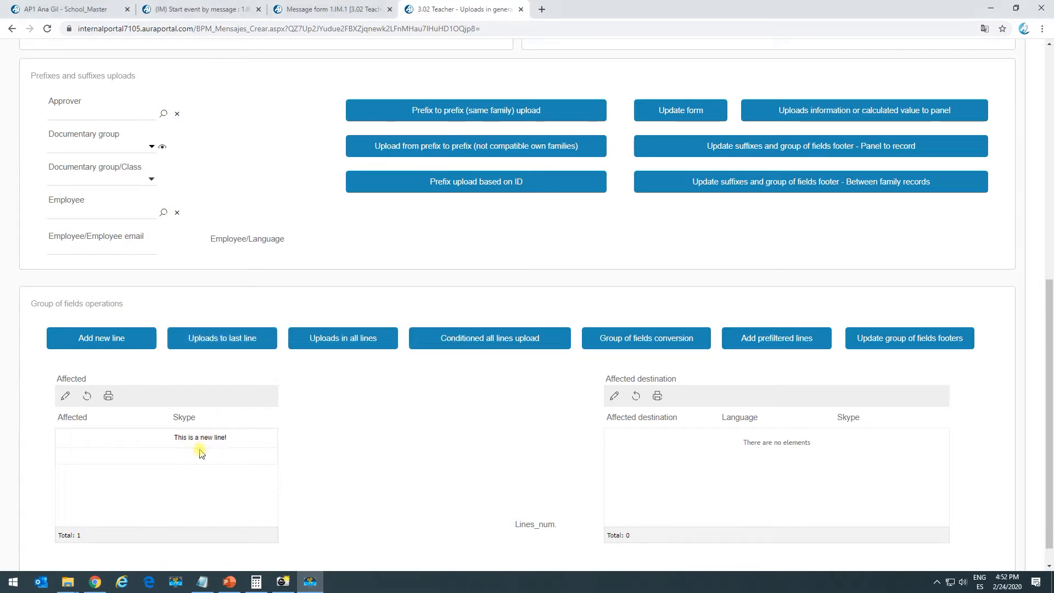
{"action": "left_click", "coordinate": [215, 345]}
{"action": "left_click_drag", "start_coordinate": [183, 437], "coordinate": [242, 440]}
Add two empty lines to the Affected grid and save them
{"action": "left_click", "coordinate": [66, 396]}
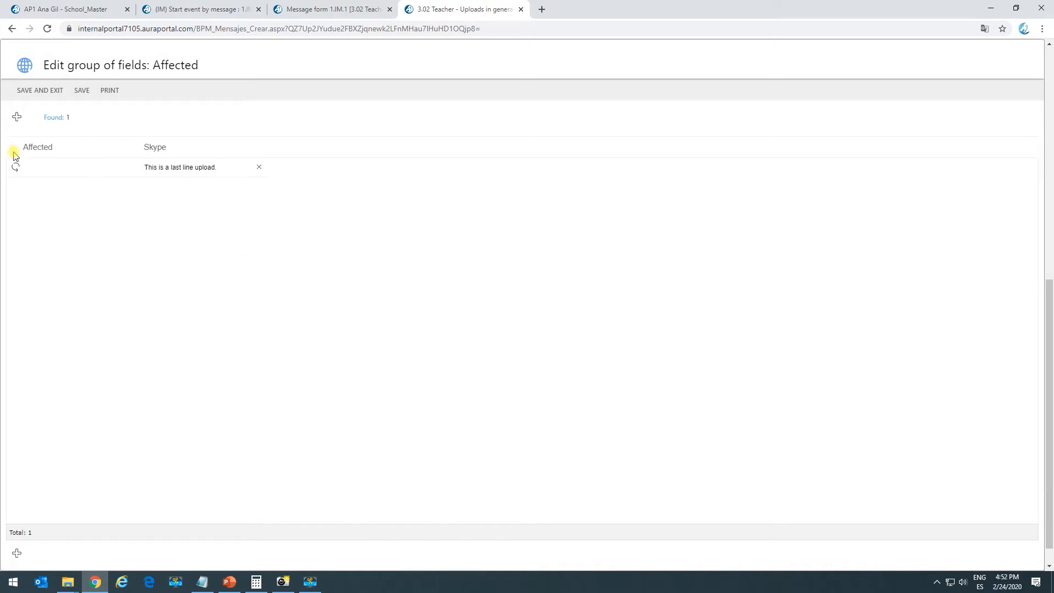
{"action": "left_click", "coordinate": [17, 119]}
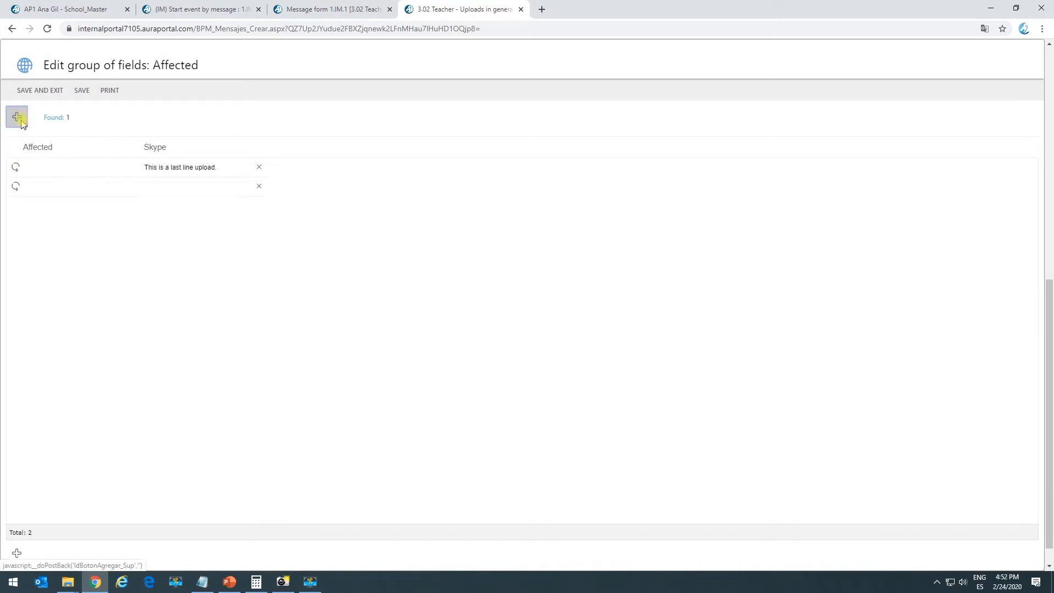
{"action": "left_click", "coordinate": [19, 122]}
{"action": "left_click", "coordinate": [52, 91]}
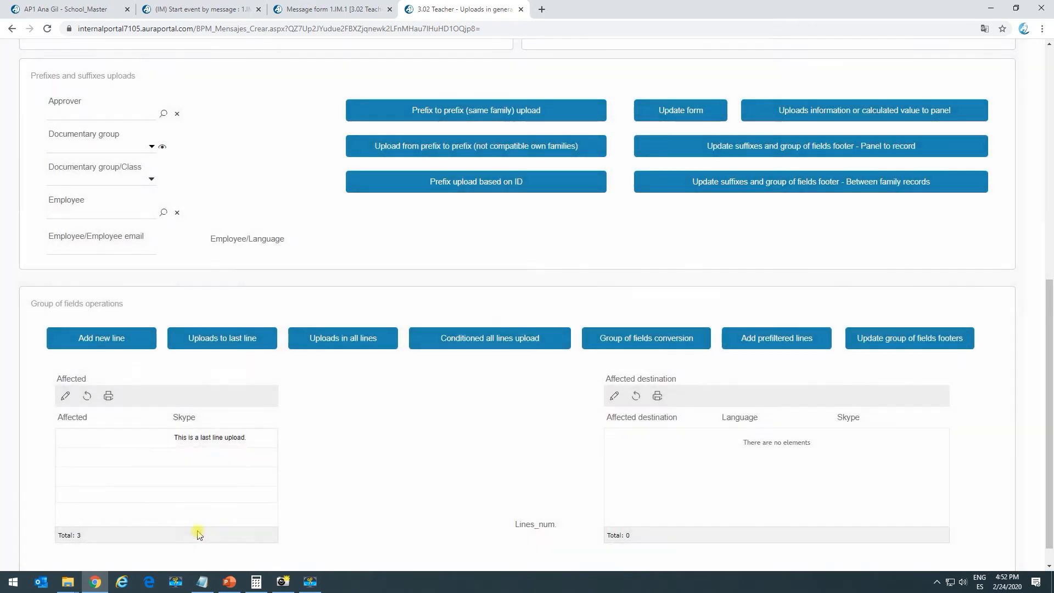
Upload the last-line text into the new last line and compare it with the first line
{"action": "left_click", "coordinate": [238, 341]}
{"action": "left_click_drag", "start_coordinate": [177, 475], "coordinate": [248, 490]}
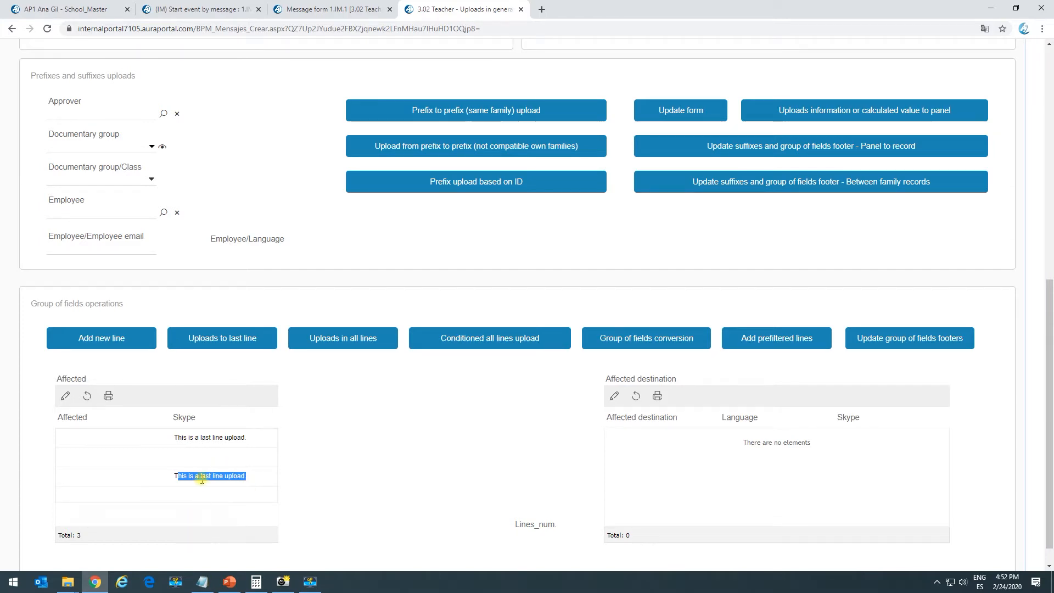
{"action": "left_click_drag", "start_coordinate": [178, 438], "coordinate": [255, 433]}
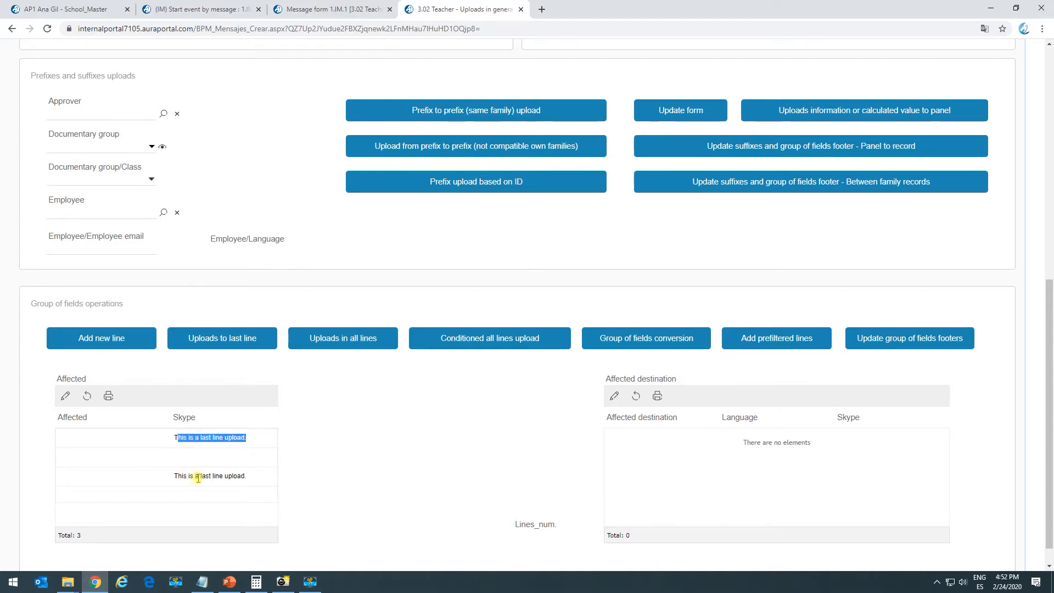
{"action": "left_click_drag", "start_coordinate": [175, 476], "coordinate": [248, 476]}
Delete the empty second line and save, leaving two uploaded lines
{"action": "left_click", "coordinate": [66, 396]}
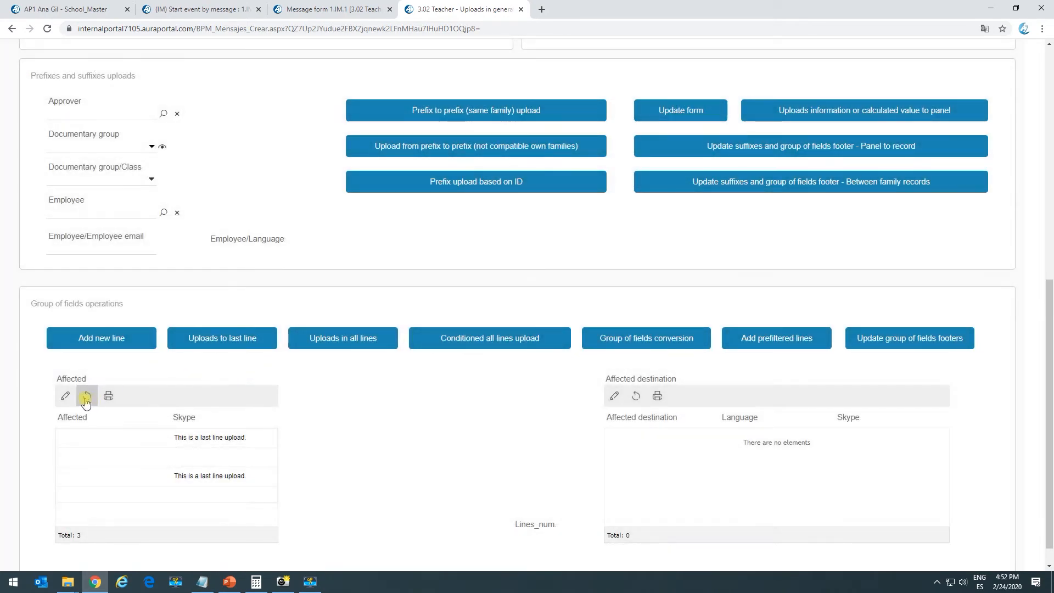
{"action": "left_click", "coordinate": [65, 396]}
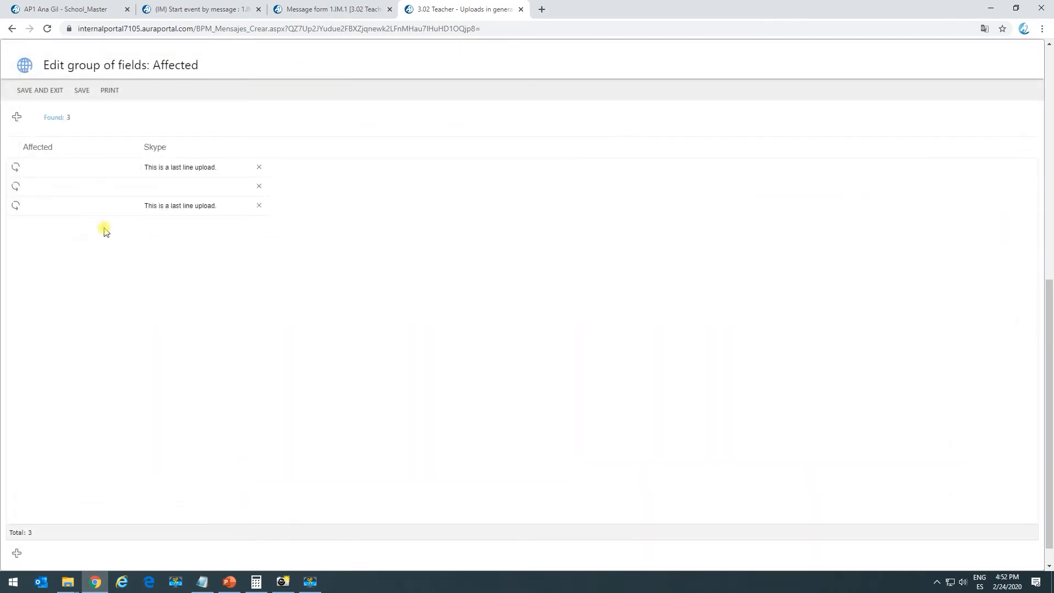
{"action": "left_click", "coordinate": [260, 186]}
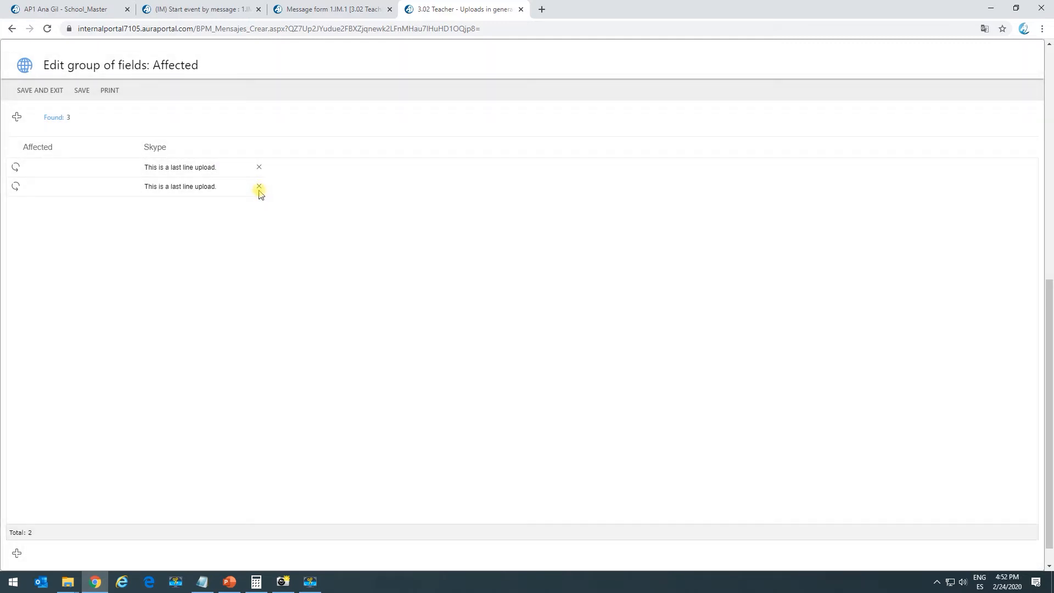
{"action": "left_click", "coordinate": [52, 91]}
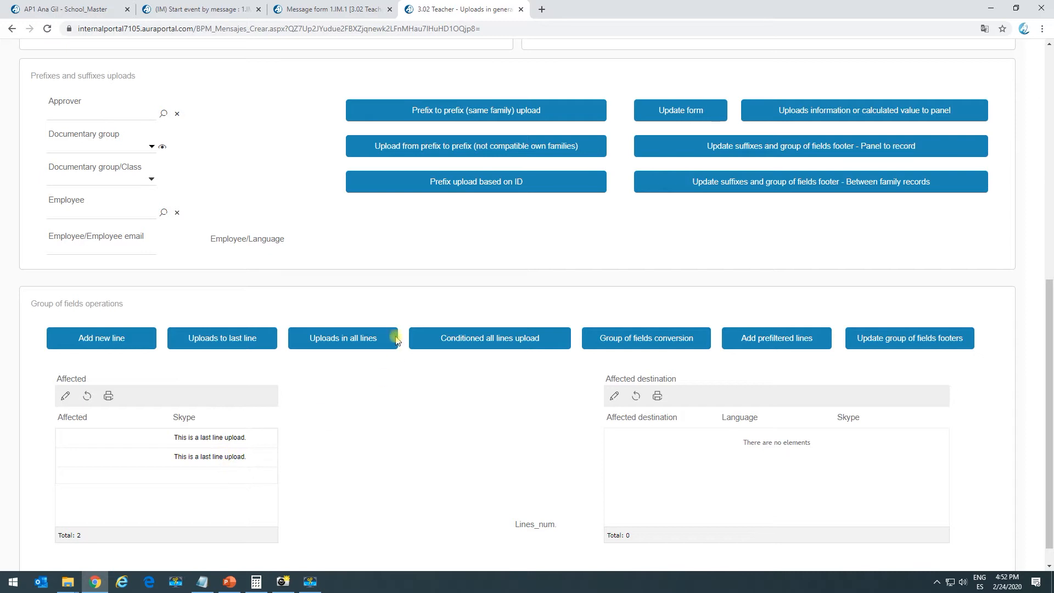
Upload 'This is an all lines upload' into every line, then delete both existing lines
{"action": "left_click", "coordinate": [353, 346]}
{"action": "left_click_drag", "start_coordinate": [176, 436], "coordinate": [235, 458]}
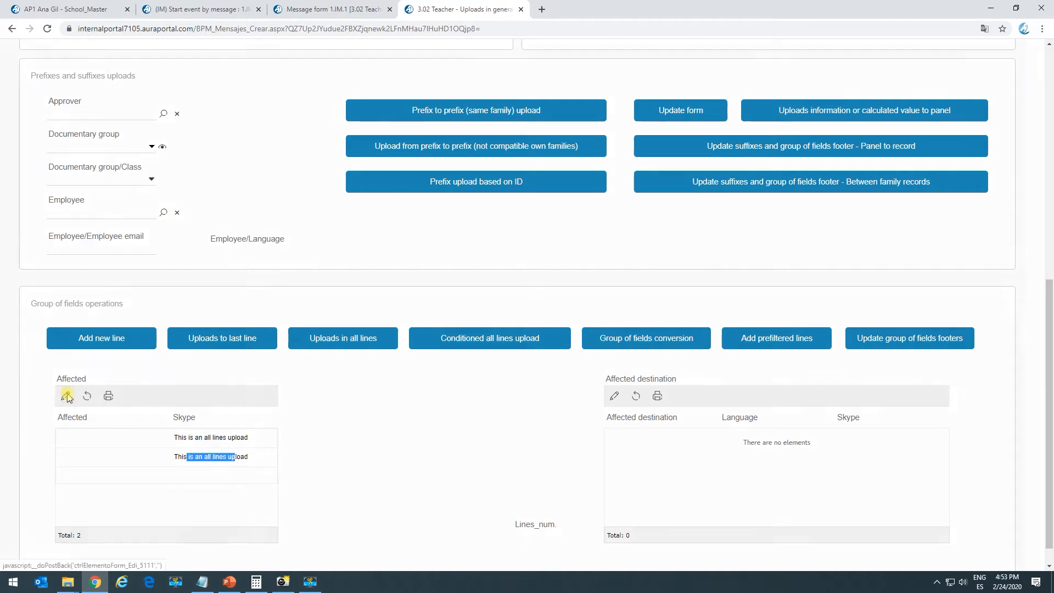
{"action": "left_click", "coordinate": [65, 396]}
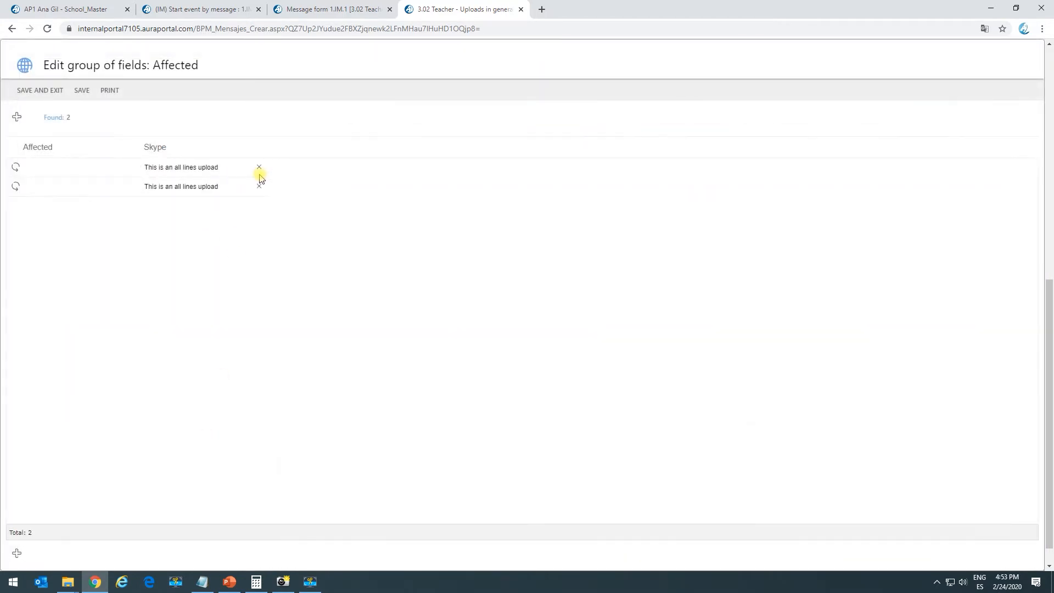
{"action": "left_click", "coordinate": [259, 168]}
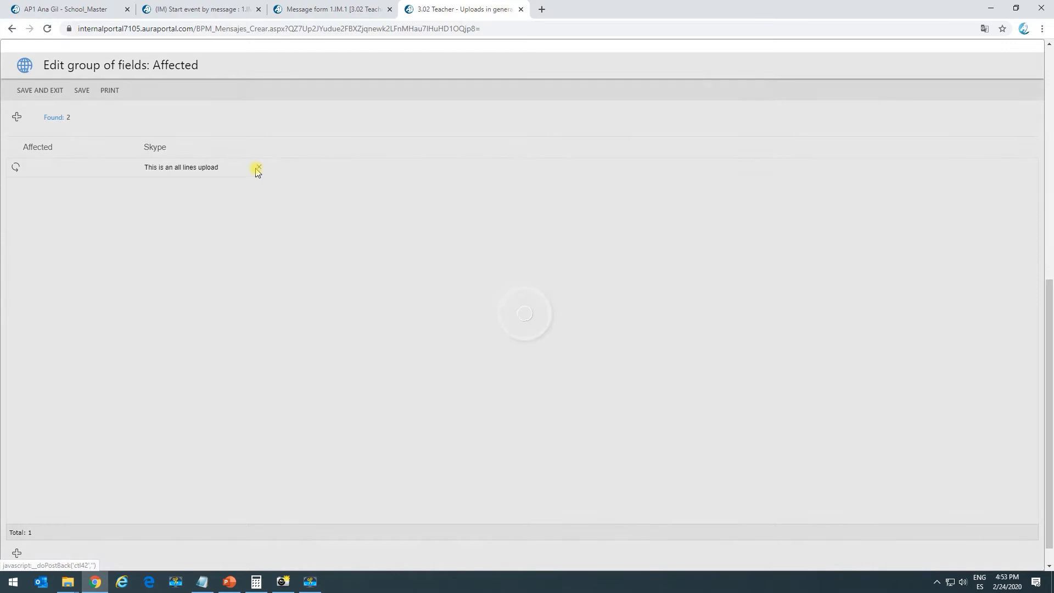
{"action": "left_click", "coordinate": [259, 168]}
Add four empty lines, upload the all-lines text into them, and run the conditioned upload
{"action": "left_click", "coordinate": [16, 119]}
{"action": "left_click", "coordinate": [15, 123]}
{"action": "left_click", "coordinate": [18, 124]}
{"action": "left_click", "coordinate": [19, 122]}
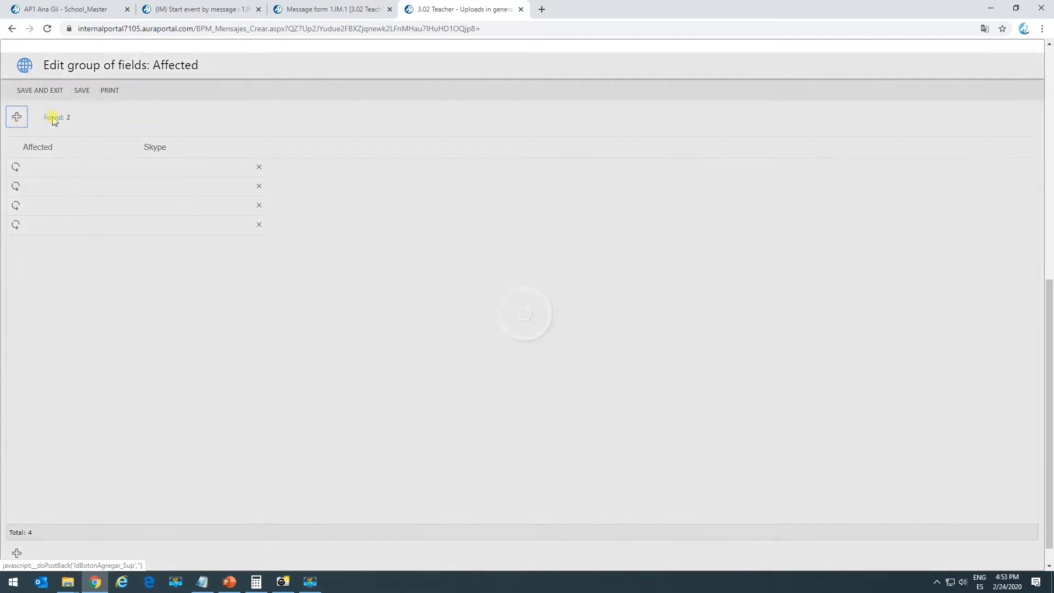
{"action": "left_click", "coordinate": [52, 91]}
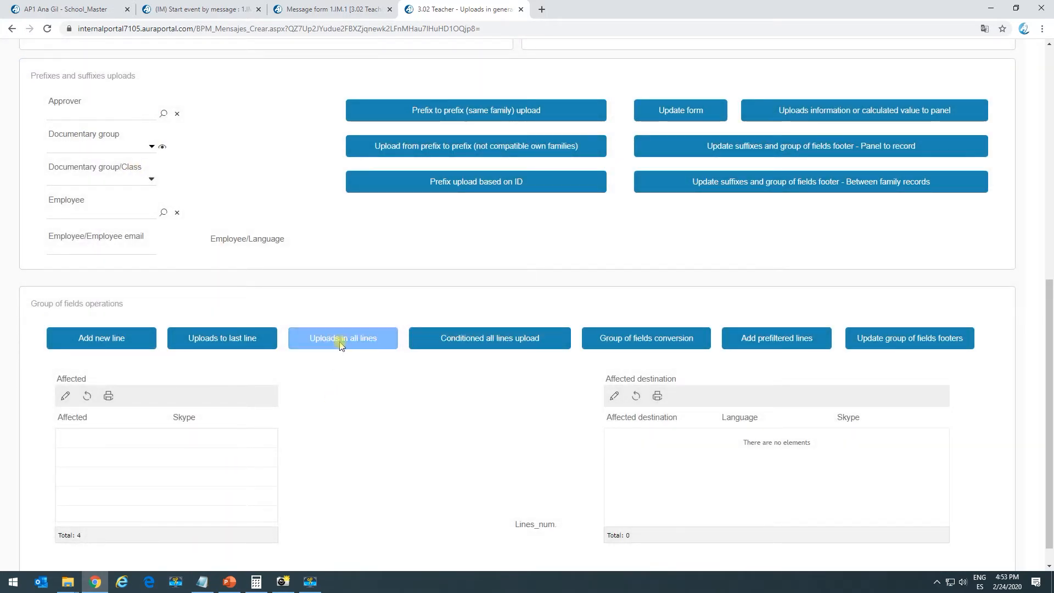
{"action": "left_click", "coordinate": [369, 347]}
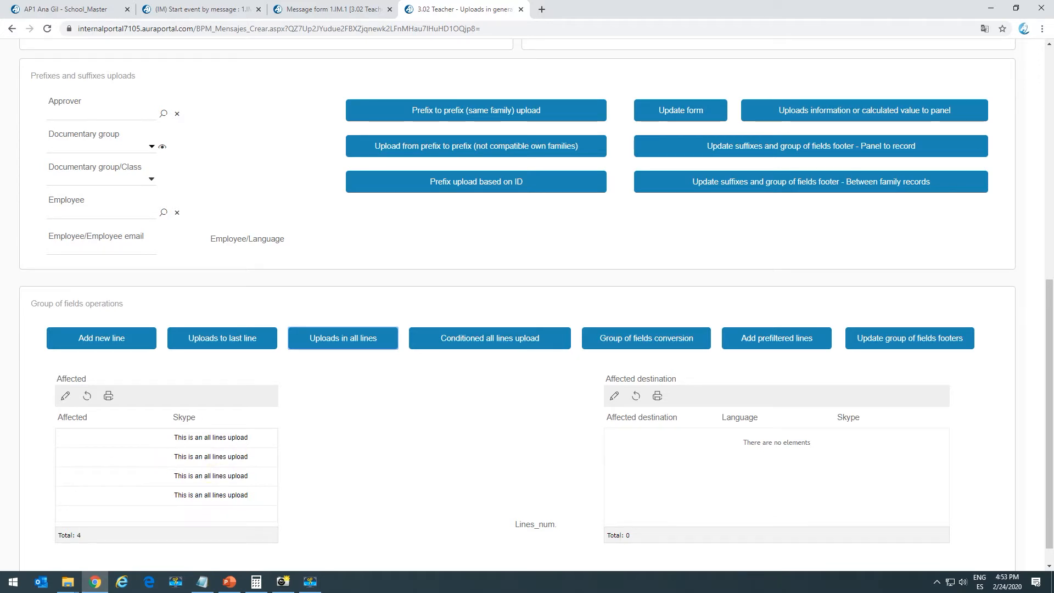
{"action": "left_click", "coordinate": [492, 339]}
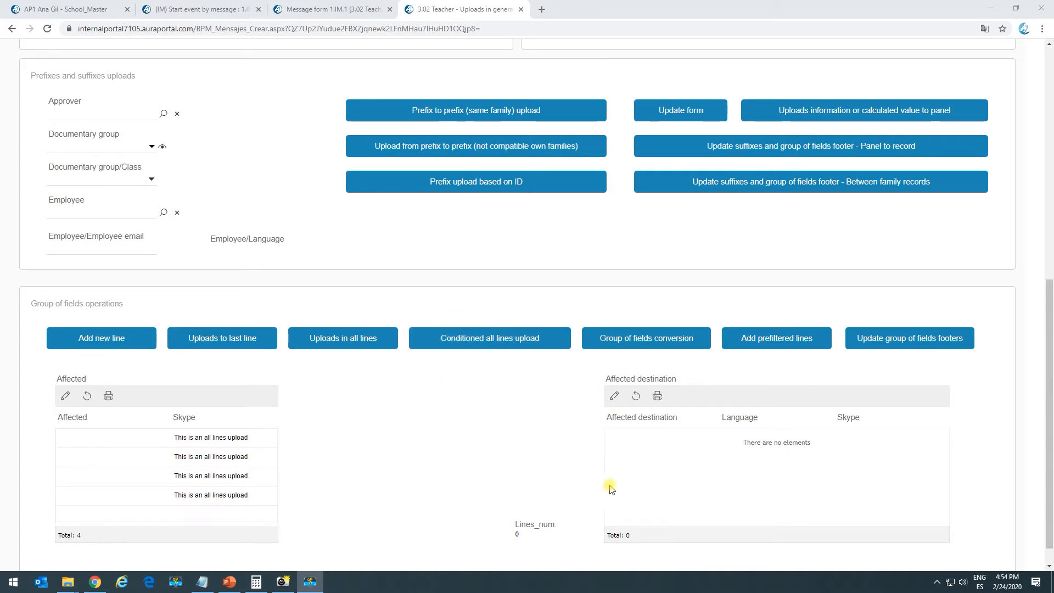
Give the Affected destination grid five empty lines and save them
{"action": "left_click", "coordinate": [615, 396]}
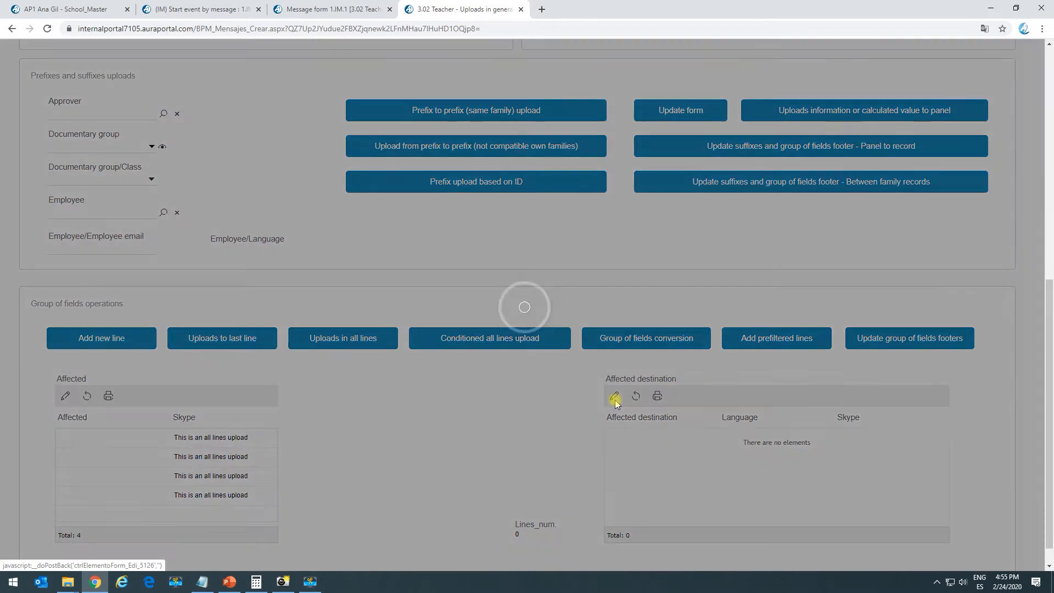
{"action": "left_click", "coordinate": [16, 116]}
{"action": "left_click", "coordinate": [17, 118]}
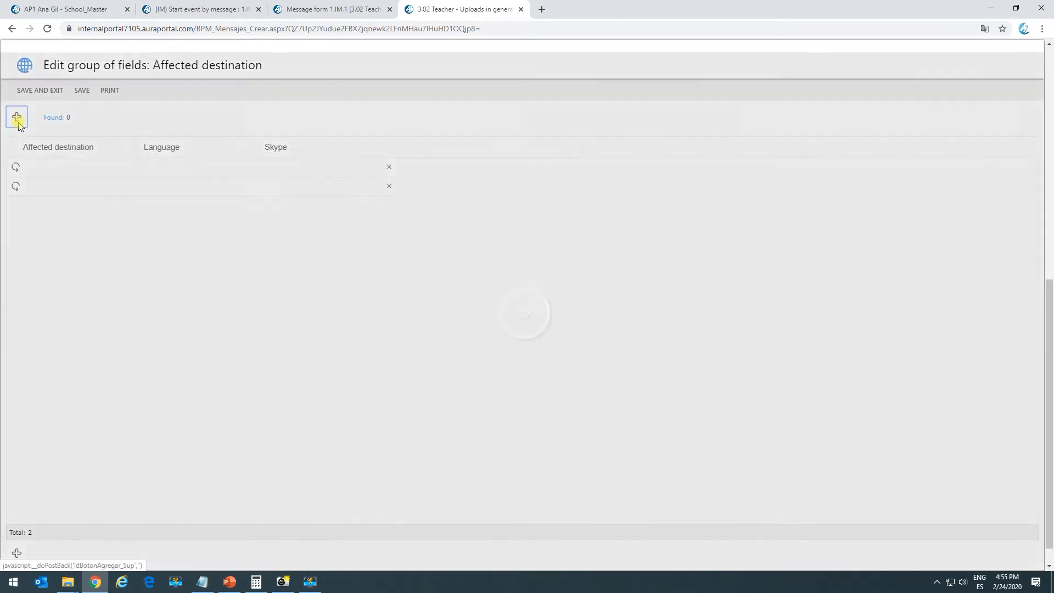
{"action": "left_click", "coordinate": [17, 118]}
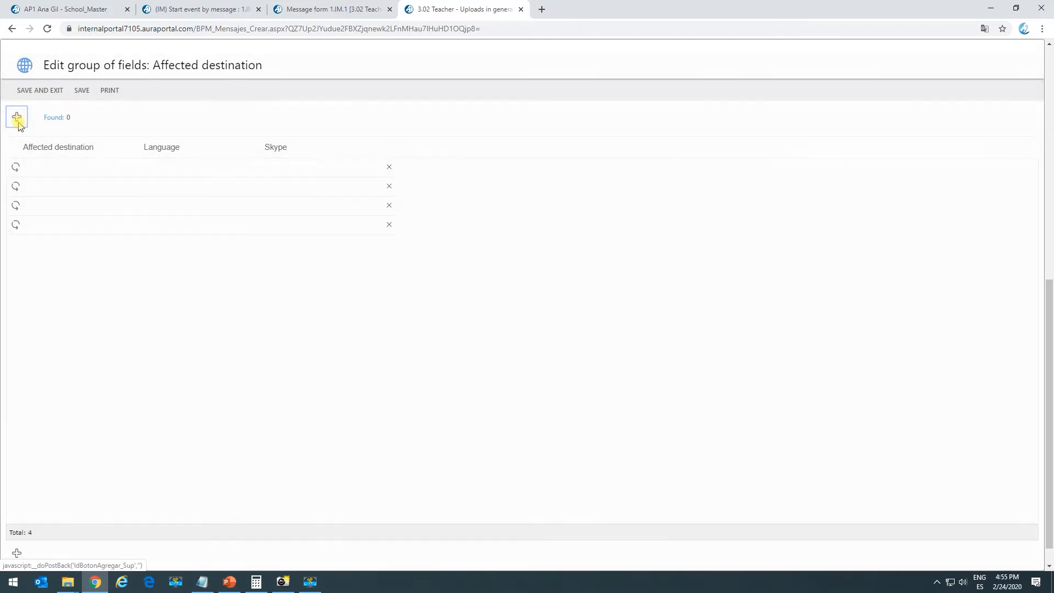
{"action": "left_click", "coordinate": [18, 122]}
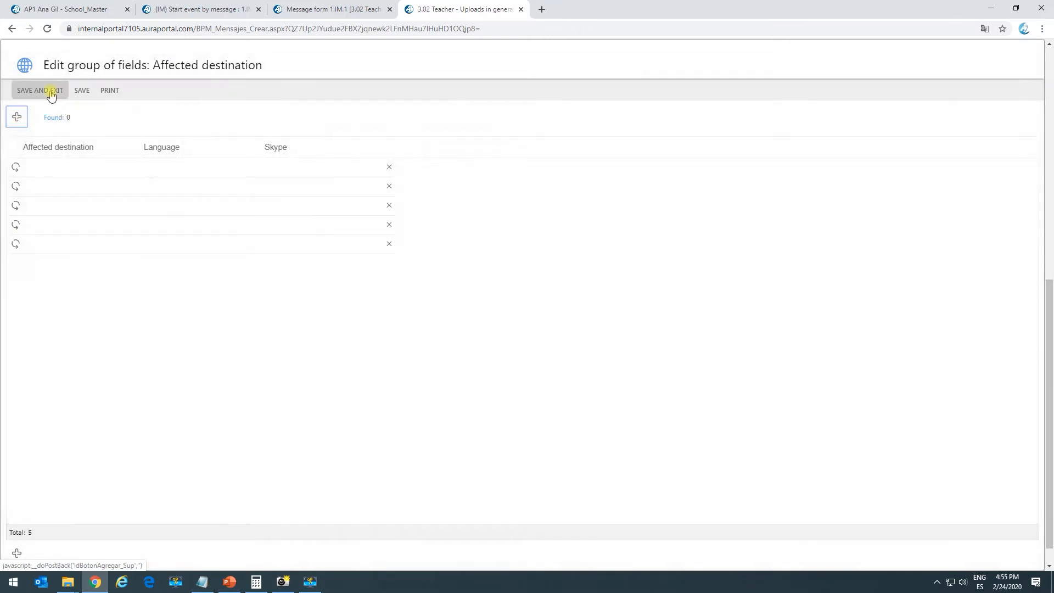
{"action": "left_click", "coordinate": [51, 92]}
Run the conditioned all-lines upload so Lines_num reads 5
{"action": "scroll", "coordinate": [720, 456], "scroll_direction": "down", "scroll_amount": 1}
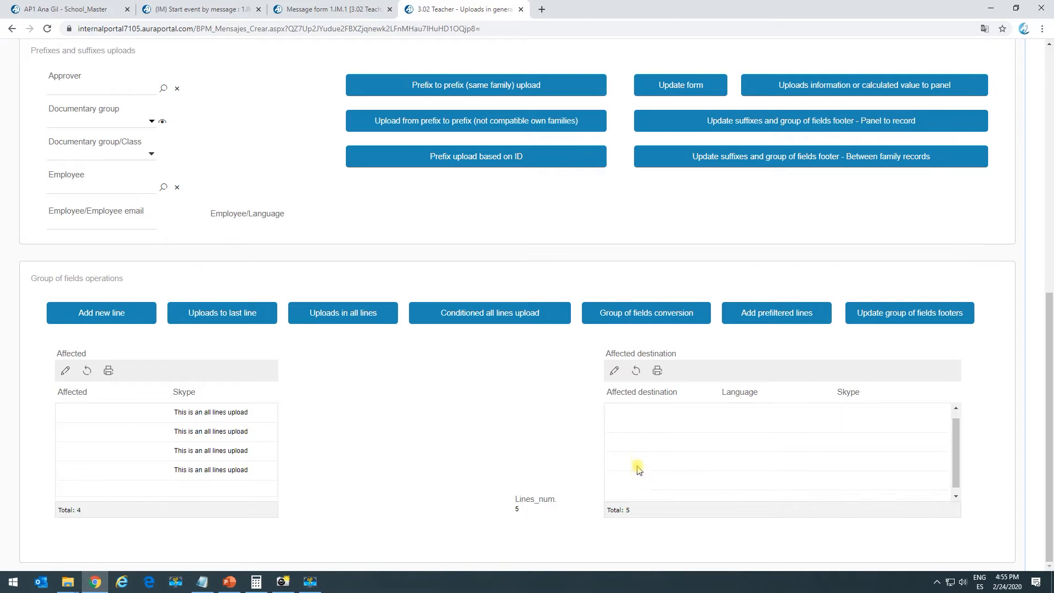
{"action": "scroll", "coordinate": [638, 468], "scroll_direction": "up", "scroll_amount": 1}
{"action": "left_click", "coordinate": [498, 318]}
{"action": "left_click_drag", "start_coordinate": [956, 462], "coordinate": [956, 483]}
{"action": "left_click", "coordinate": [485, 316]}
Inspect the button's first System task Direct upload text and its empty general conditions
{"action": "left_click", "coordinate": [301, 9]}
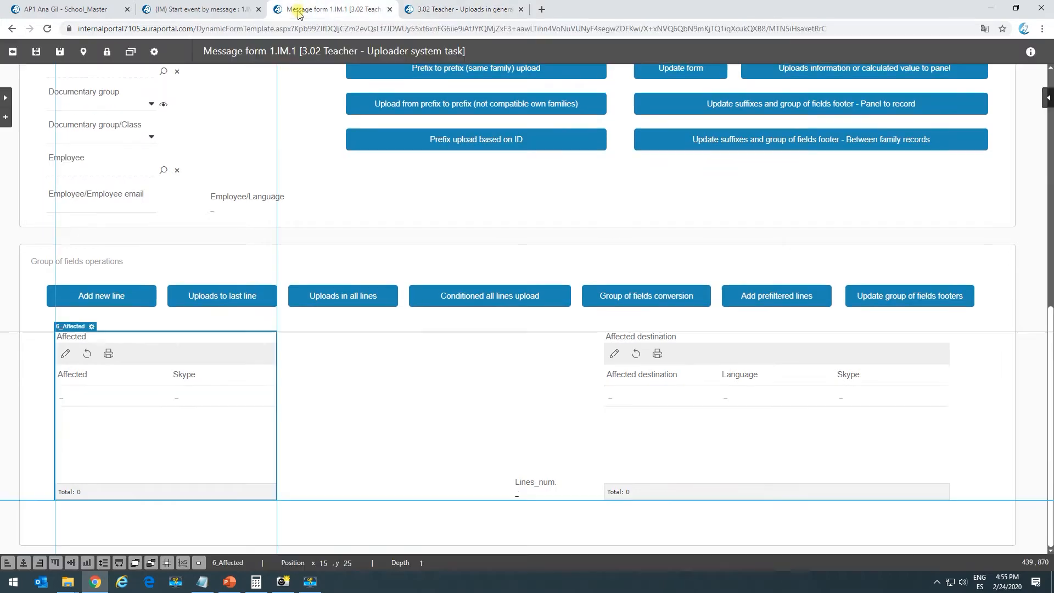
{"action": "left_click", "coordinate": [496, 299]}
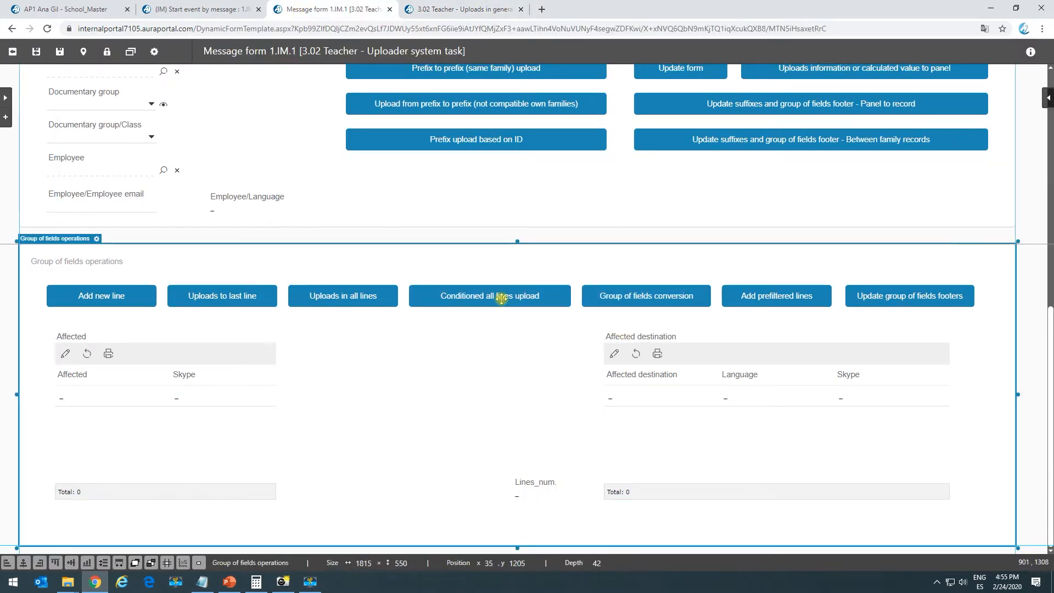
{"action": "left_click", "coordinate": [502, 298]}
{"action": "double_click", "coordinate": [502, 298]}
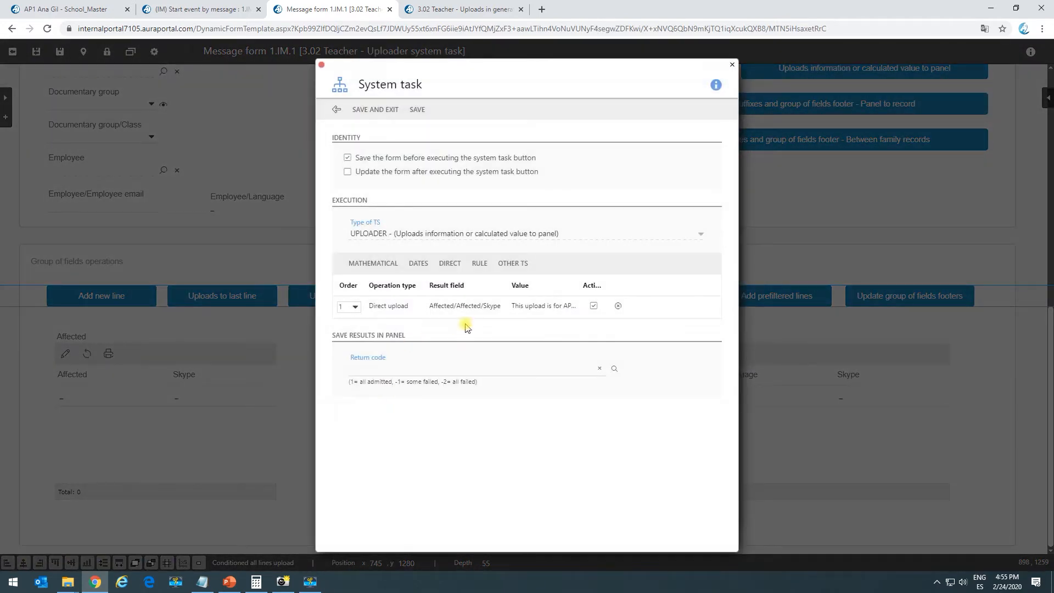
{"action": "double_click", "coordinate": [471, 310]}
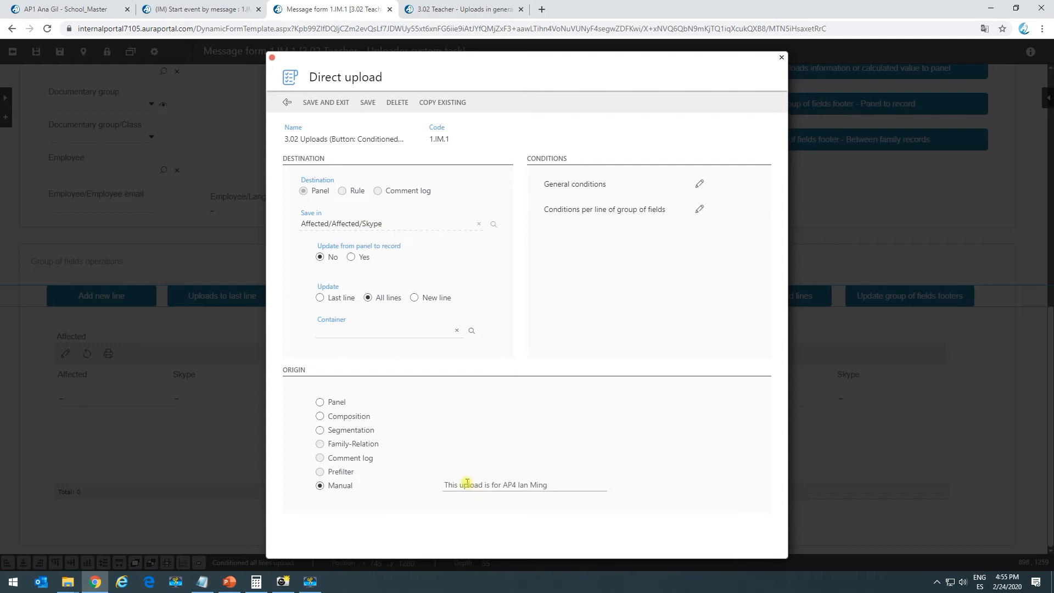
{"action": "left_click_drag", "start_coordinate": [451, 485], "coordinate": [578, 494]}
{"action": "left_click", "coordinate": [555, 484]}
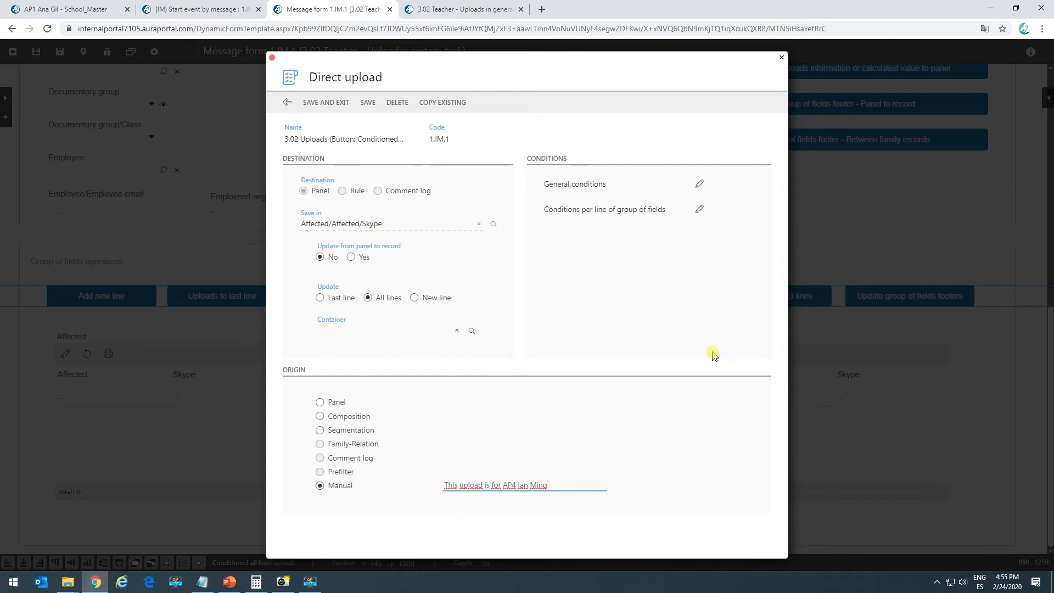
{"action": "left_click", "coordinate": [699, 184]}
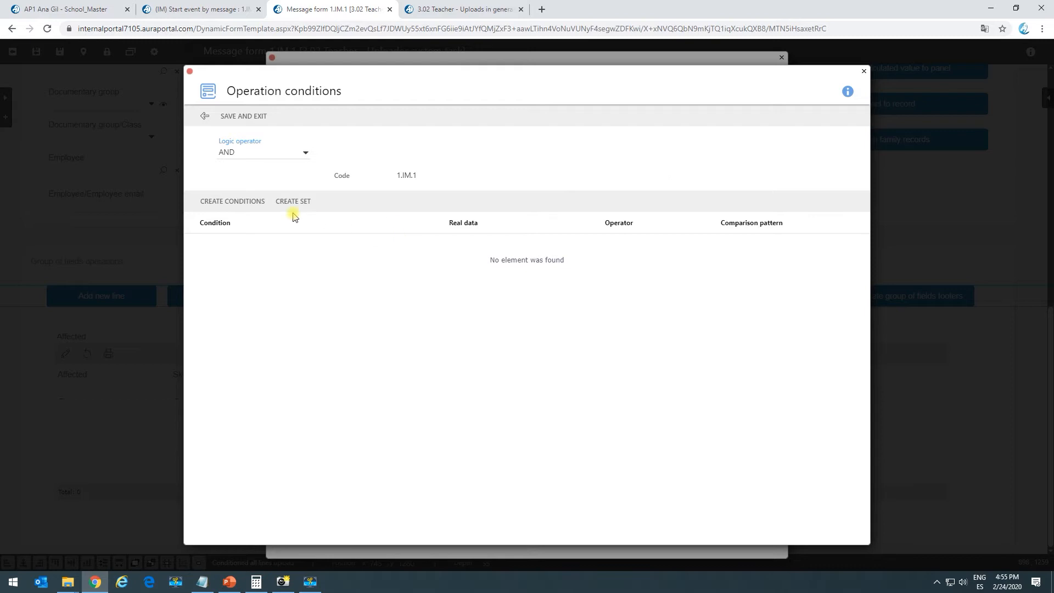
{"action": "left_click", "coordinate": [208, 117]}
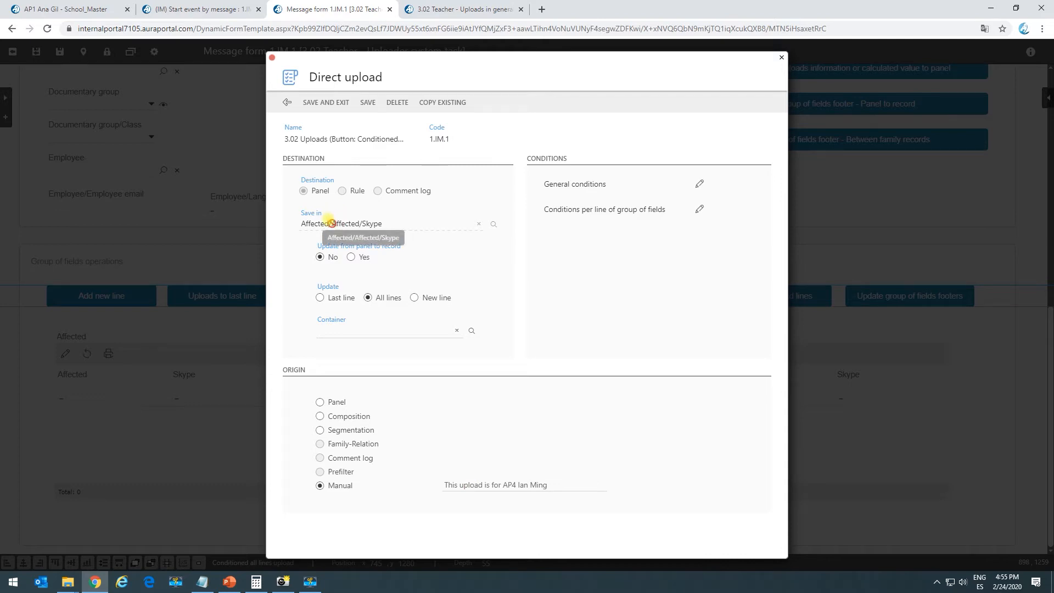
{"action": "left_click", "coordinate": [287, 102]}
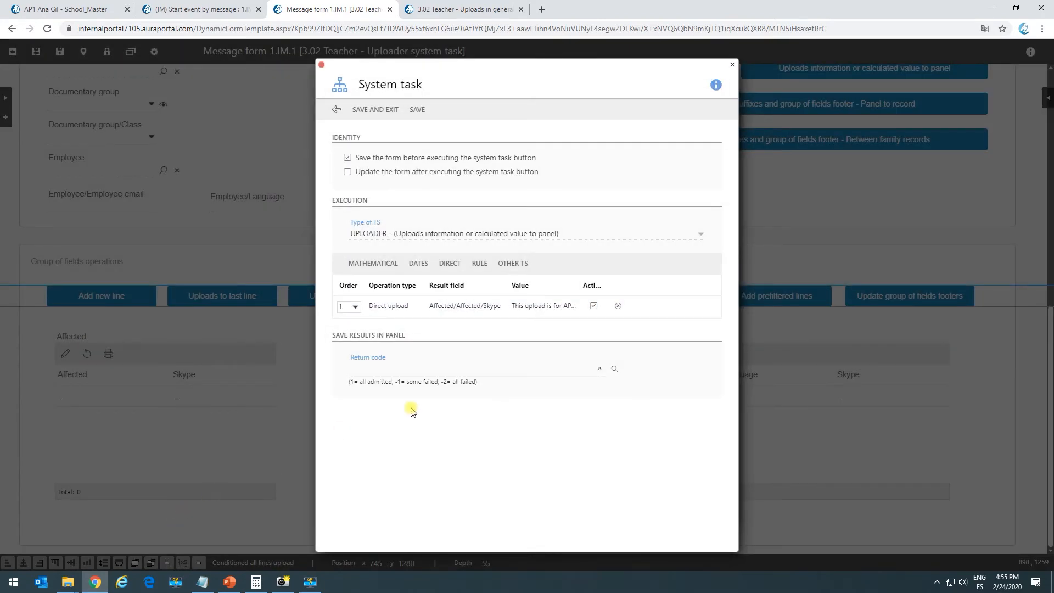
{"action": "left_click", "coordinate": [336, 110]}
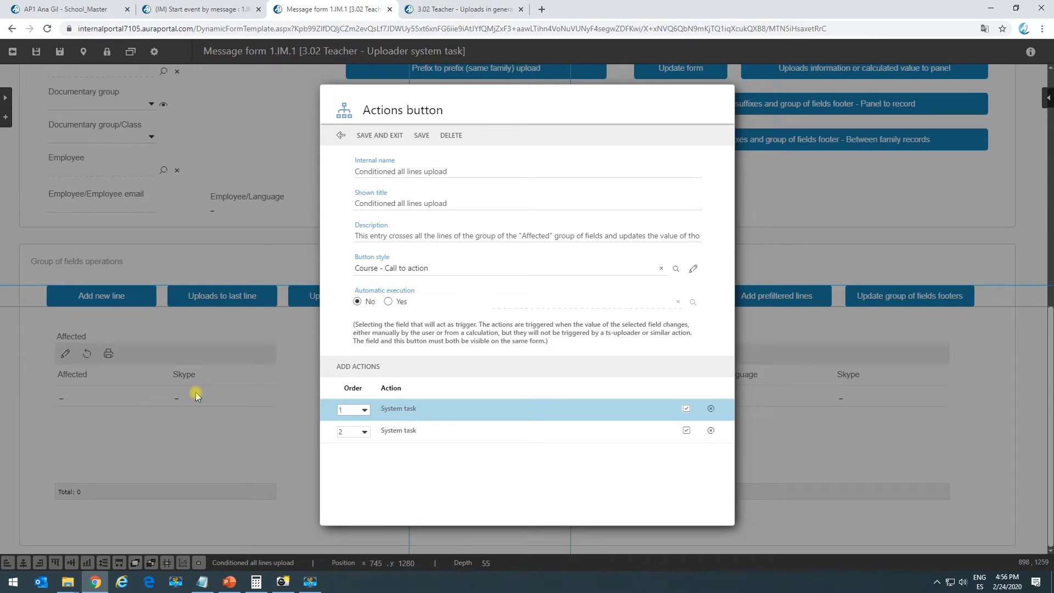
Reopen the first task's Direct upload and inspect its per-line Affected condition
{"action": "double_click", "coordinate": [405, 409]}
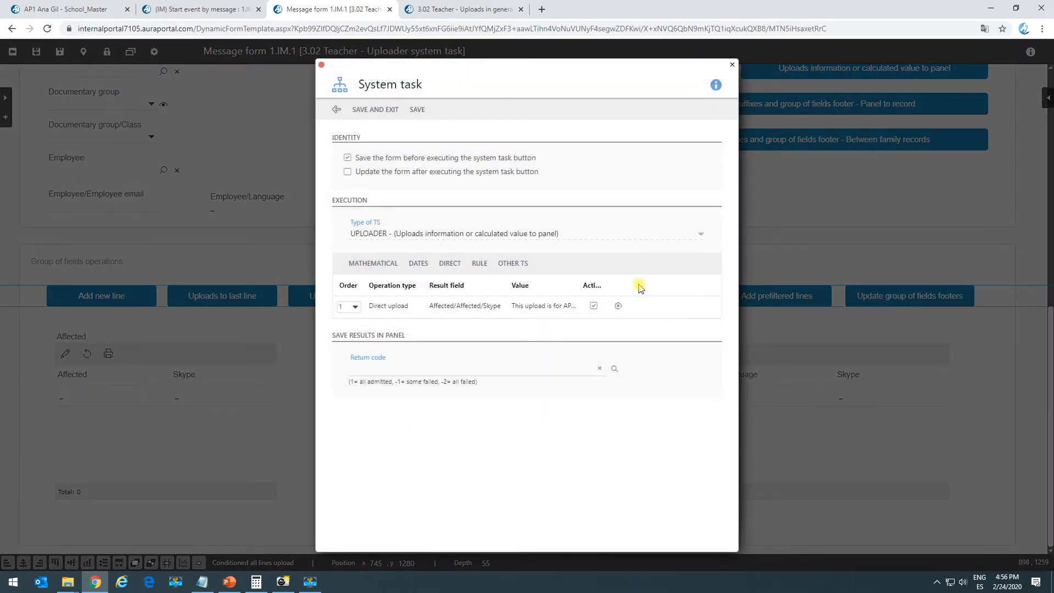
{"action": "double_click", "coordinate": [537, 310]}
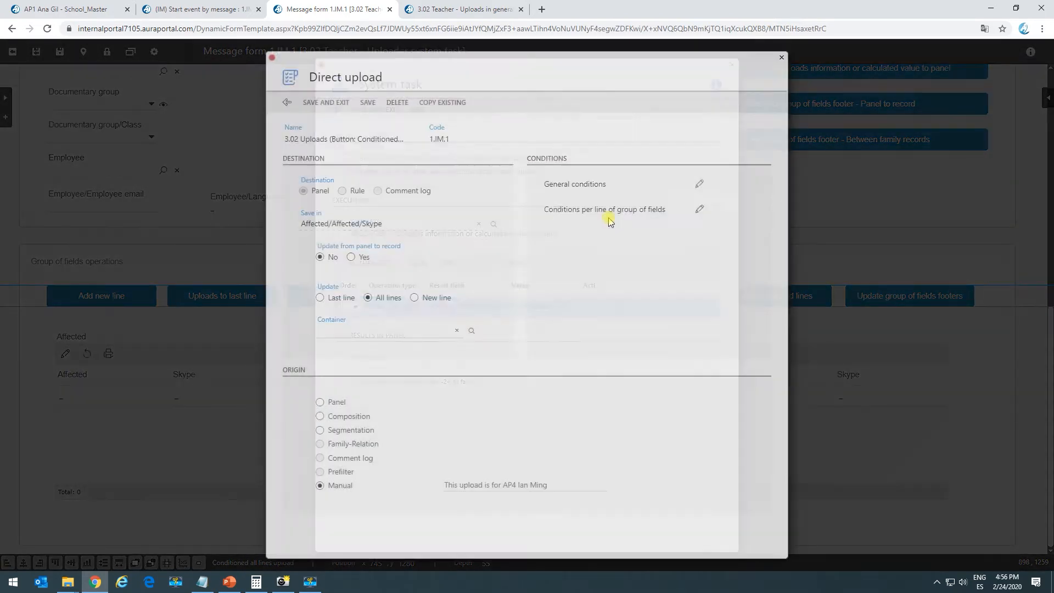
{"action": "left_click", "coordinate": [700, 217]}
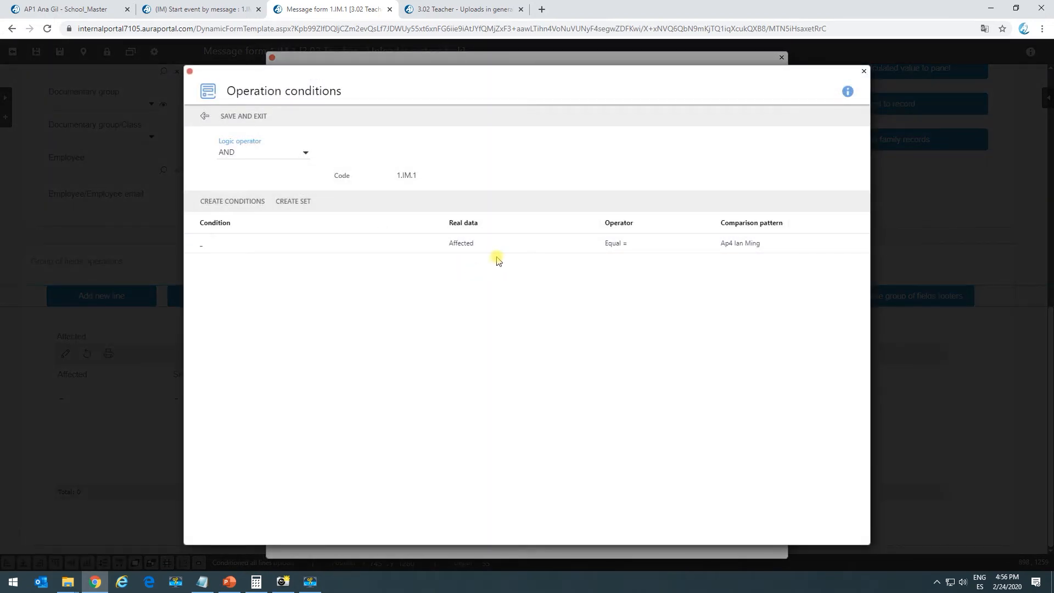
{"action": "left_click", "coordinate": [247, 116]}
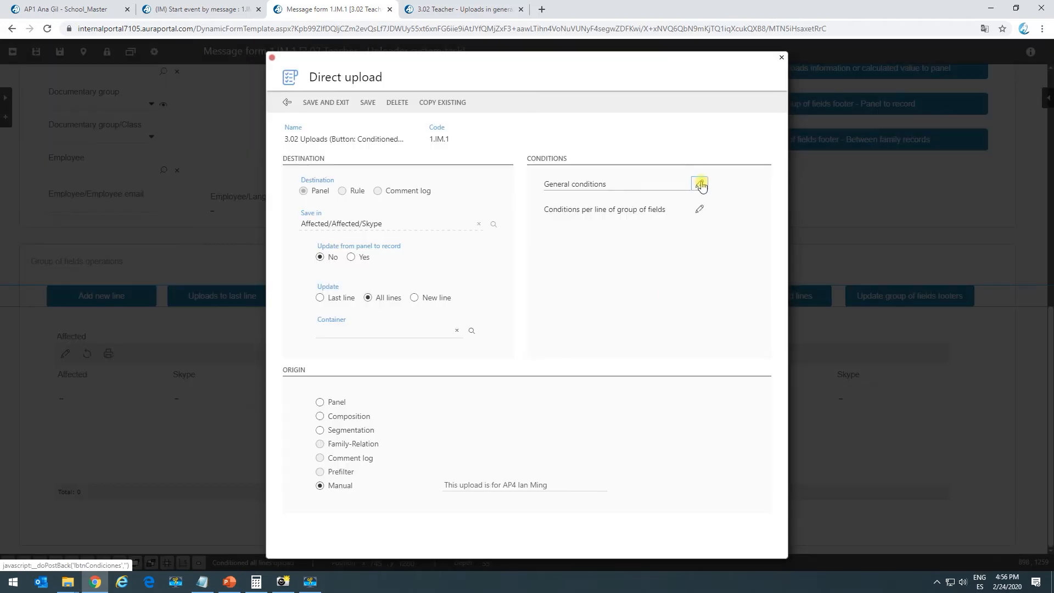
{"action": "left_click", "coordinate": [700, 210]}
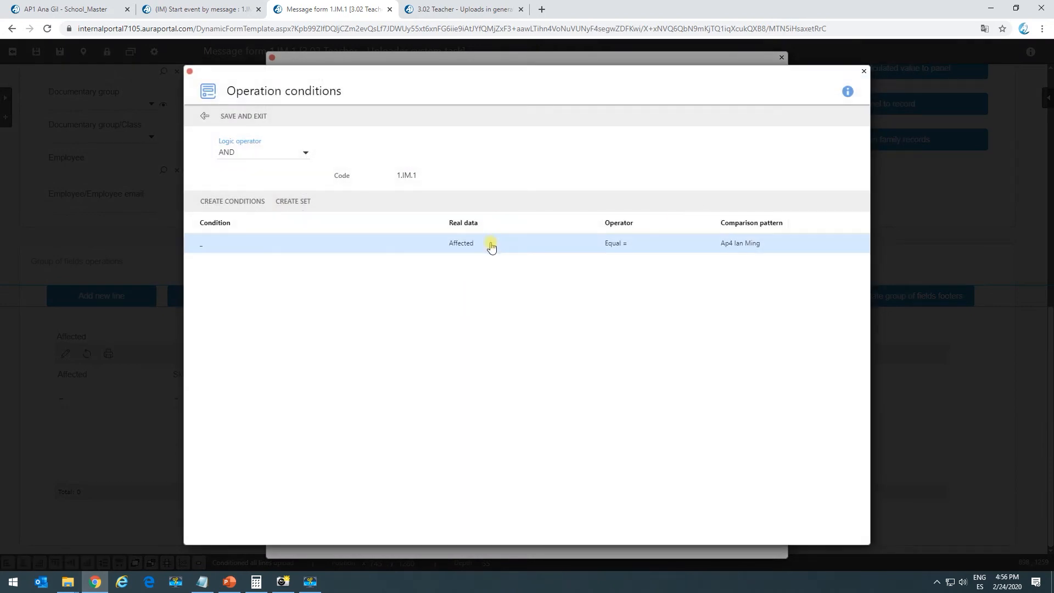
{"action": "double_click", "coordinate": [458, 246]}
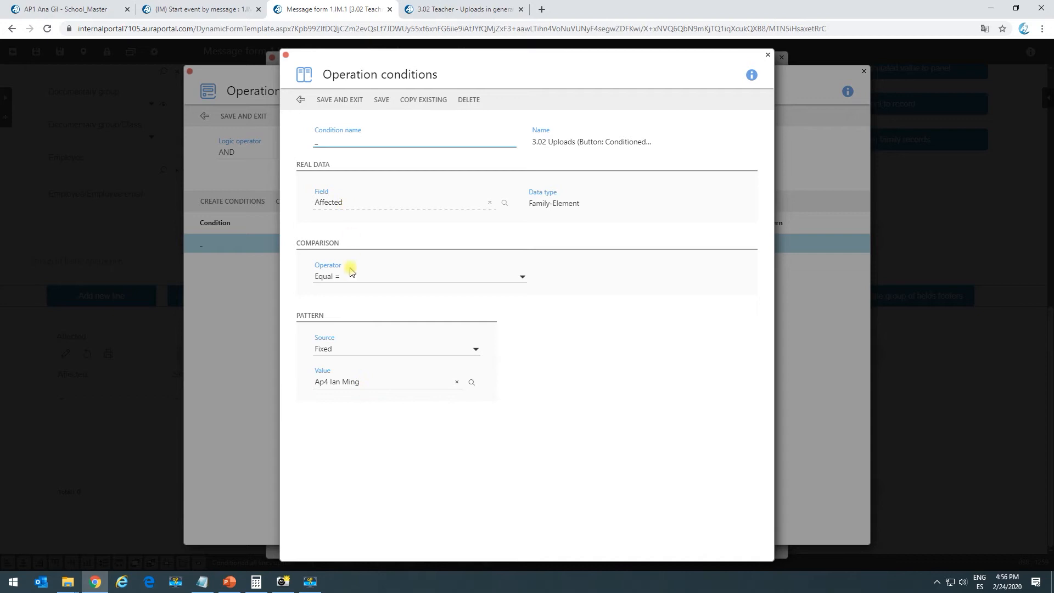
{"action": "left_click", "coordinate": [285, 57]}
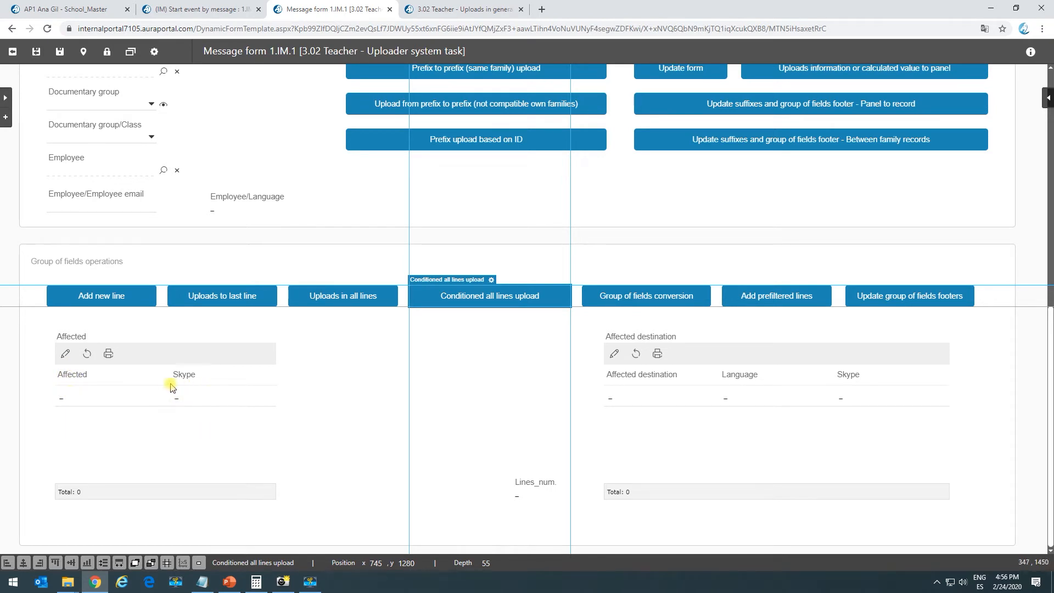
Inspect the second System task's Direct upload with its general and per-line conditions
{"action": "left_click", "coordinate": [491, 281]}
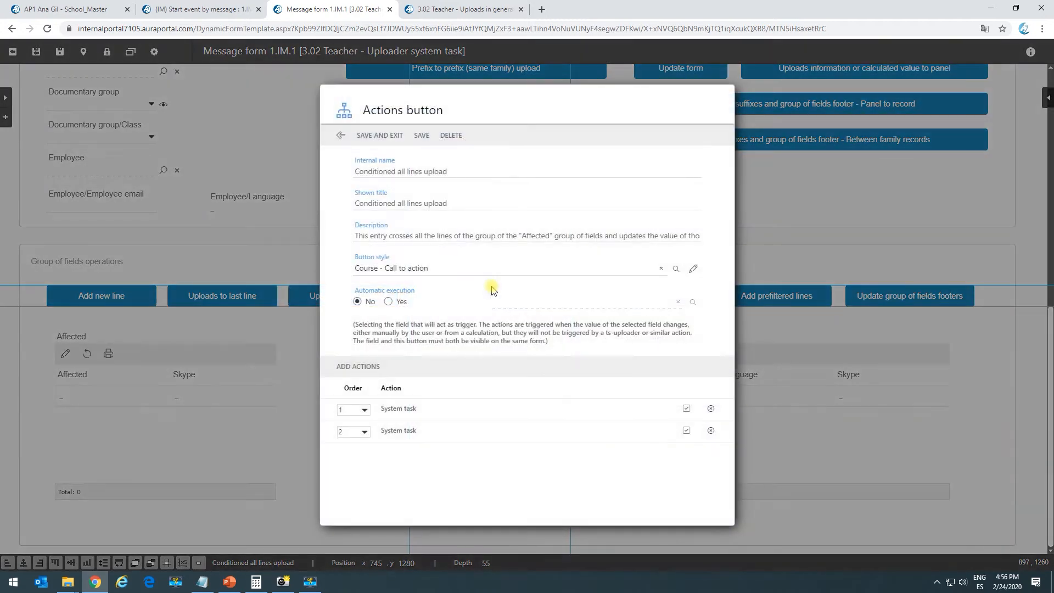
{"action": "double_click", "coordinate": [410, 436]}
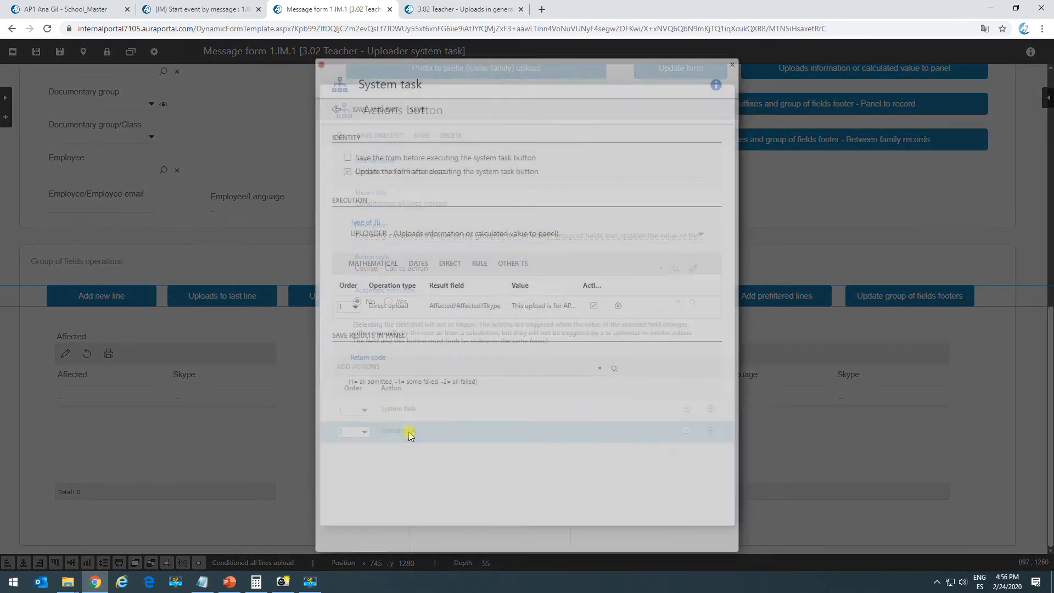
{"action": "double_click", "coordinate": [391, 306]}
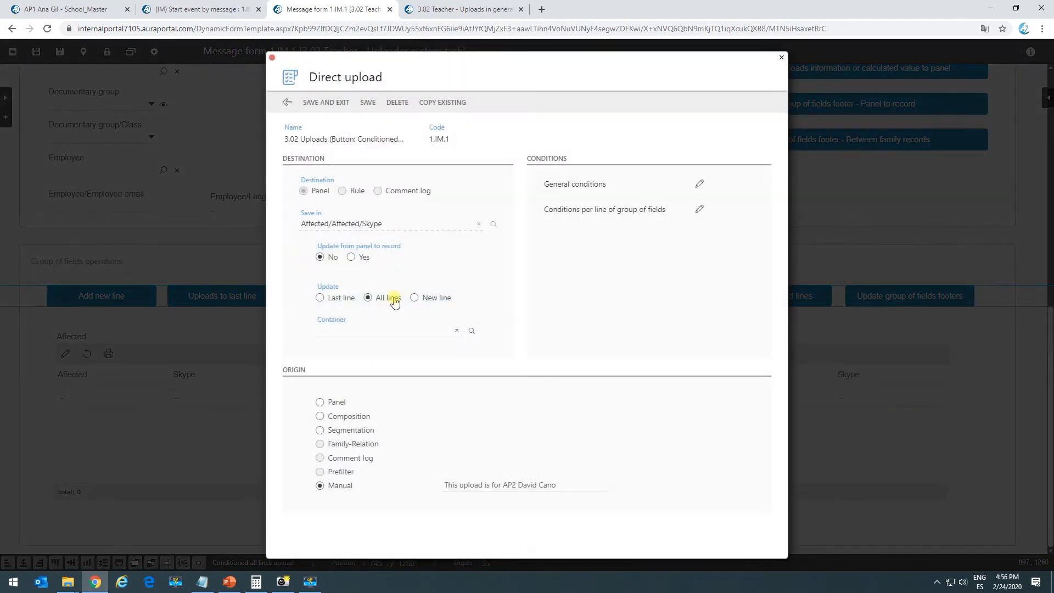
{"action": "left_click_drag", "start_coordinate": [461, 488], "coordinate": [552, 497]}
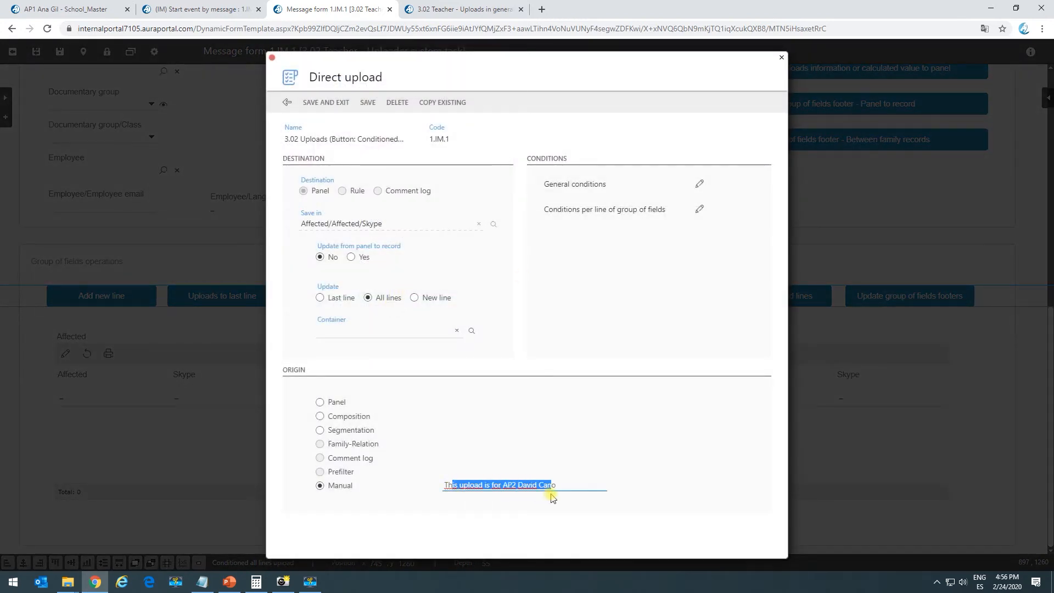
{"action": "left_click", "coordinate": [699, 183]}
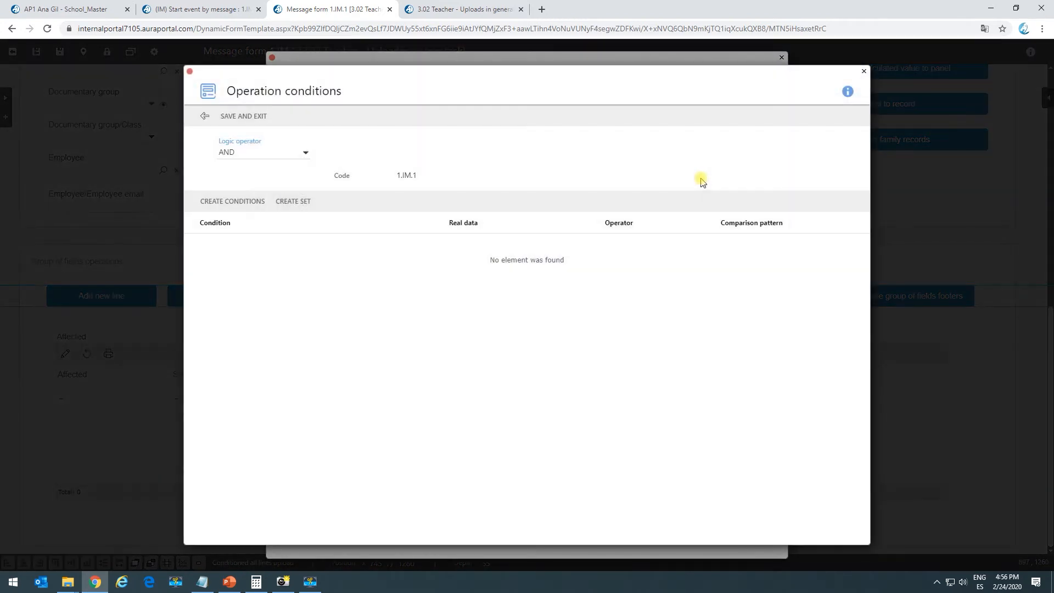
{"action": "left_click", "coordinate": [214, 115]}
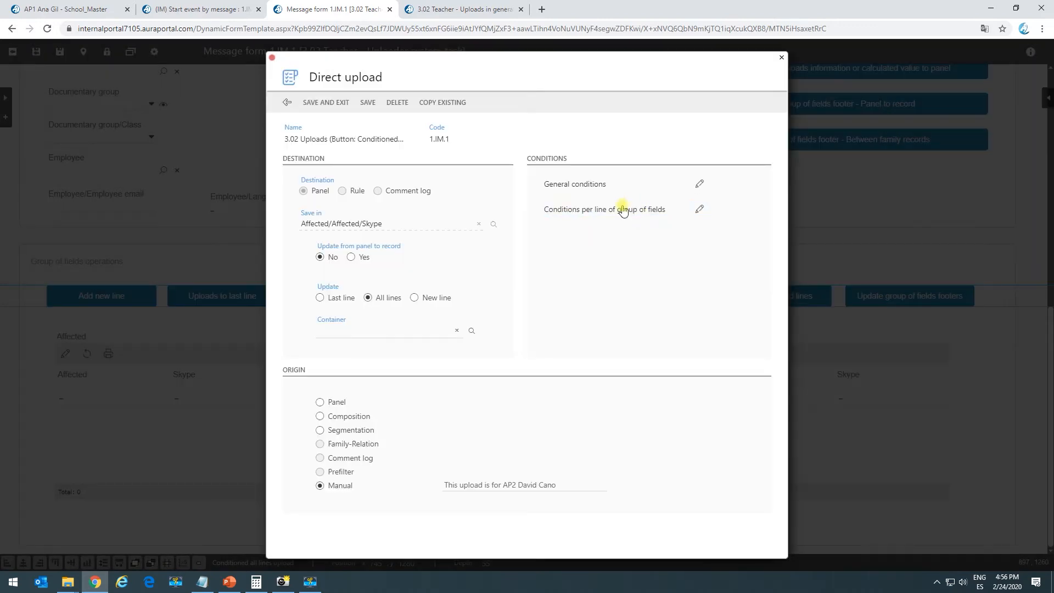
{"action": "left_click", "coordinate": [702, 210]}
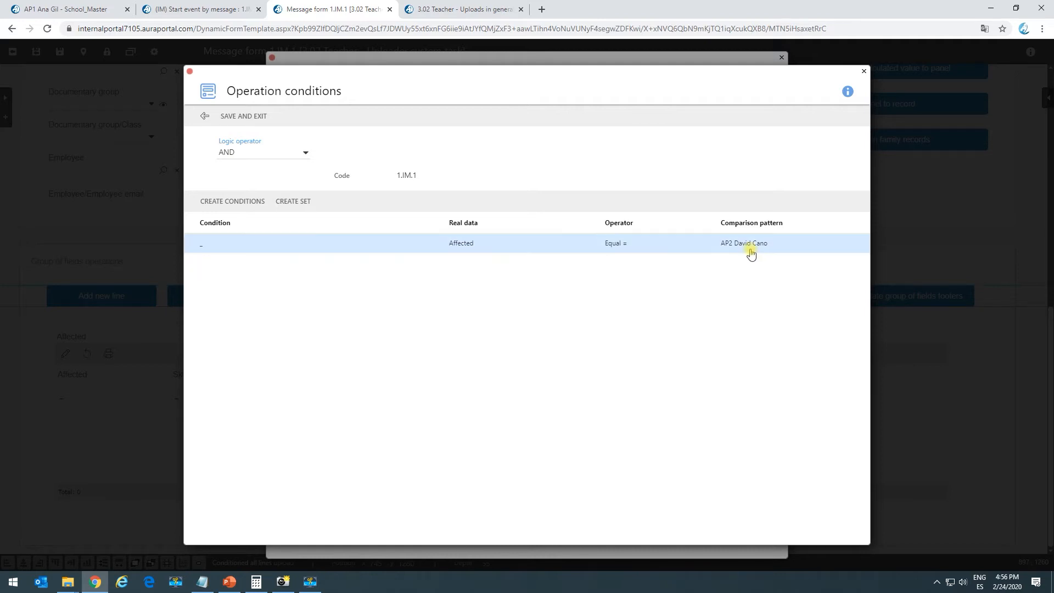
{"action": "left_click", "coordinate": [864, 71]}
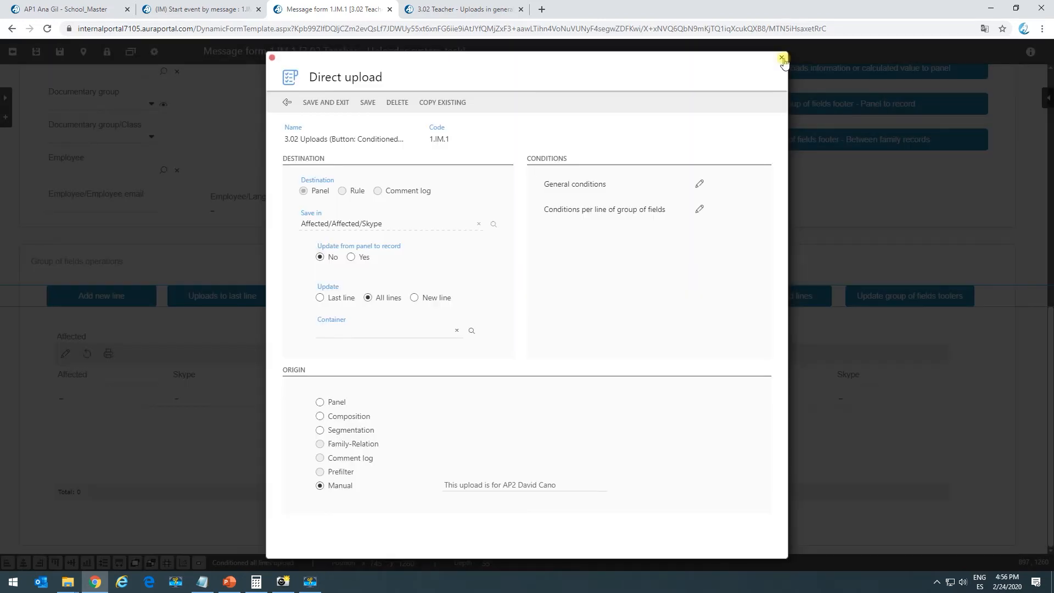
{"action": "left_click", "coordinate": [782, 57]}
Reload the running Uploads in general form and add two empty lines in the Affected editor
{"action": "left_click", "coordinate": [438, 7]}
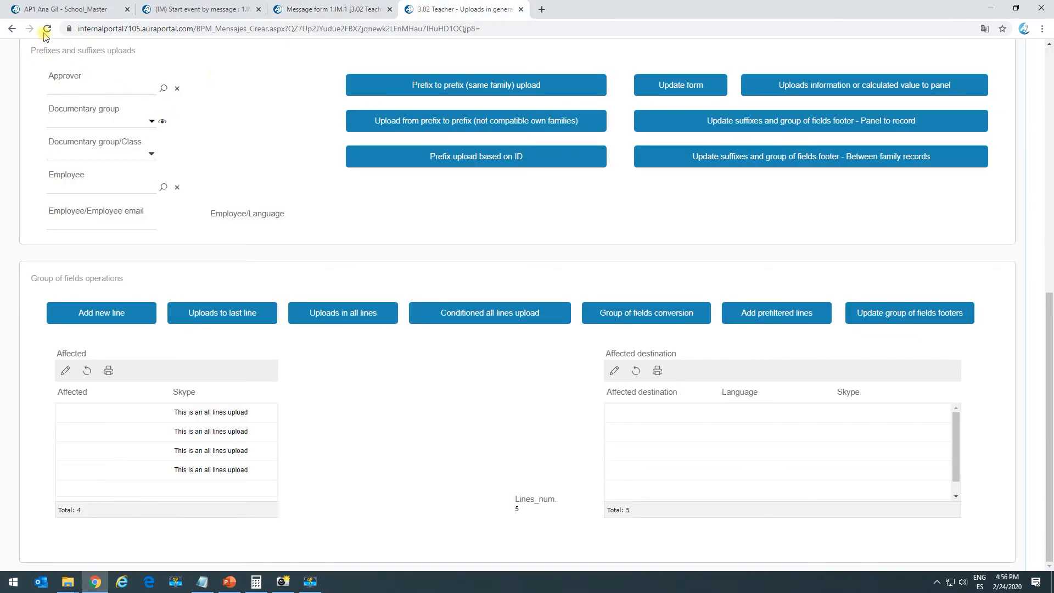
{"action": "left_click", "coordinate": [47, 28]}
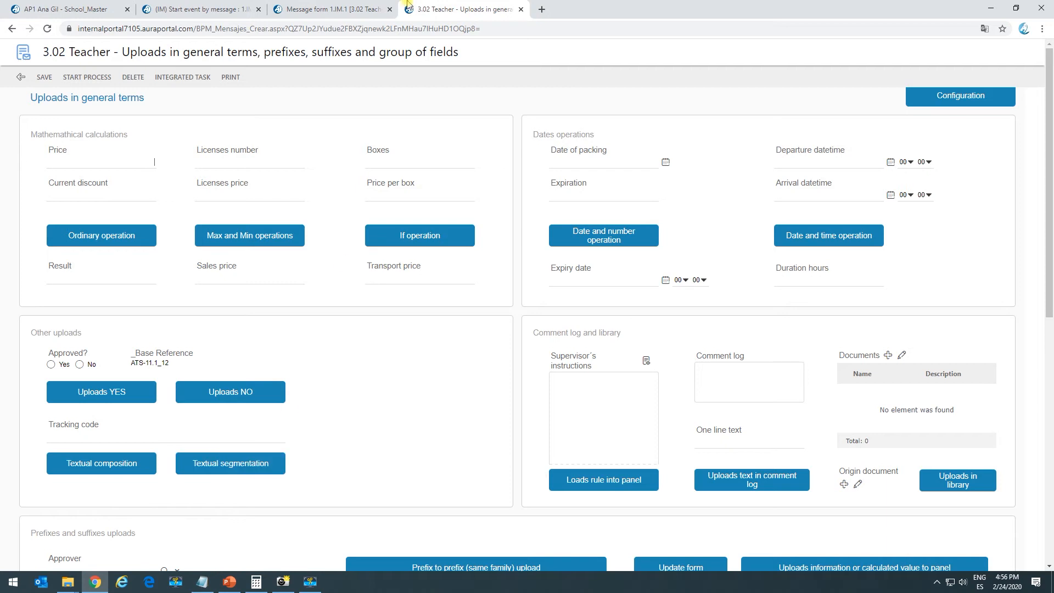
{"action": "scroll", "coordinate": [121, 467], "scroll_direction": "down", "scroll_amount": 7}
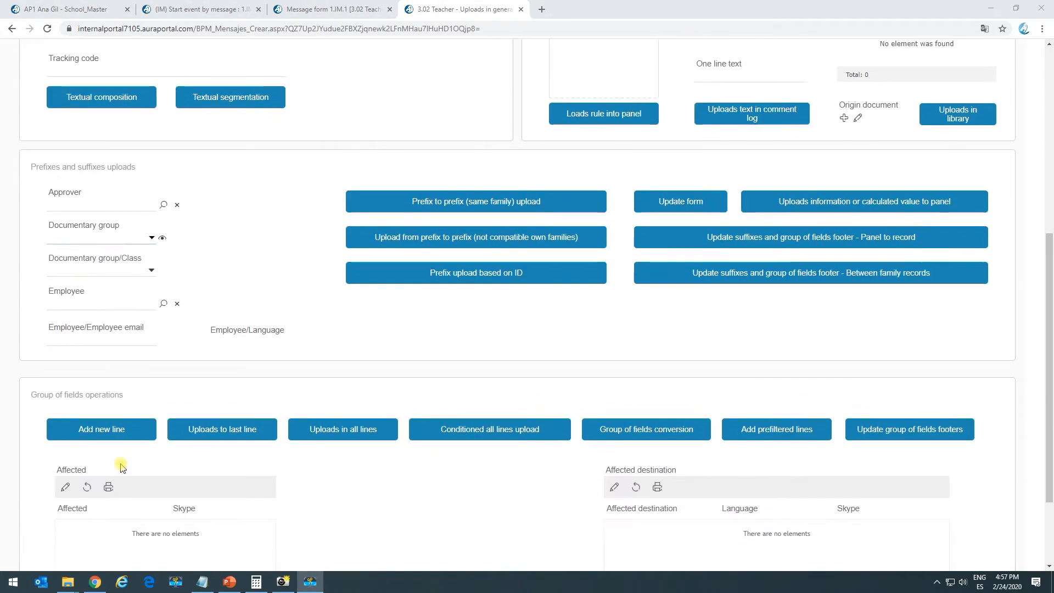
{"action": "scroll", "coordinate": [94, 430], "scroll_direction": "down", "scroll_amount": 2}
{"action": "left_click", "coordinate": [64, 397]}
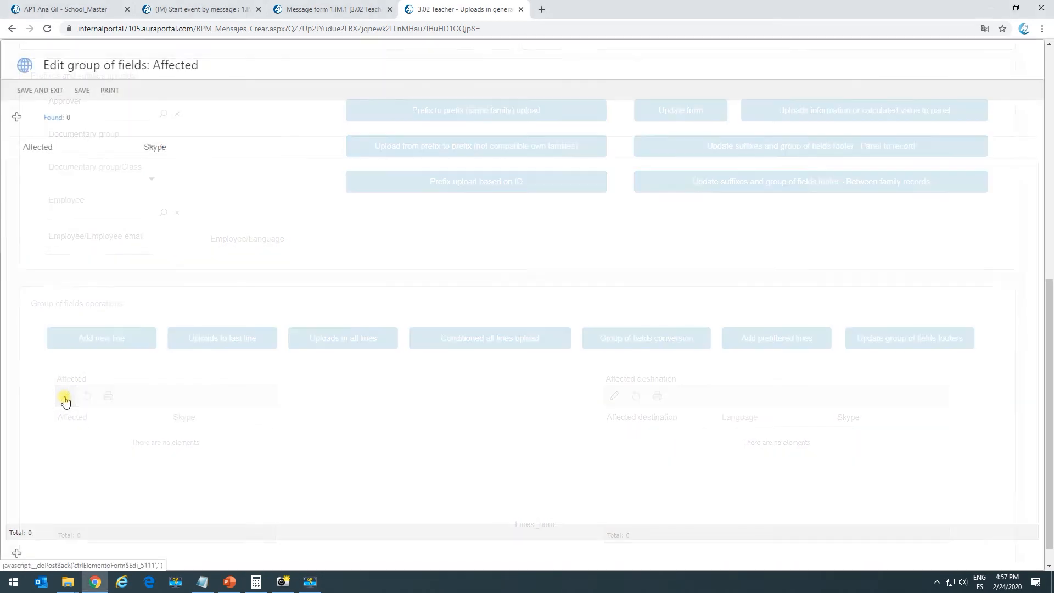
{"action": "left_click", "coordinate": [17, 117]}
{"action": "left_click", "coordinate": [17, 118]}
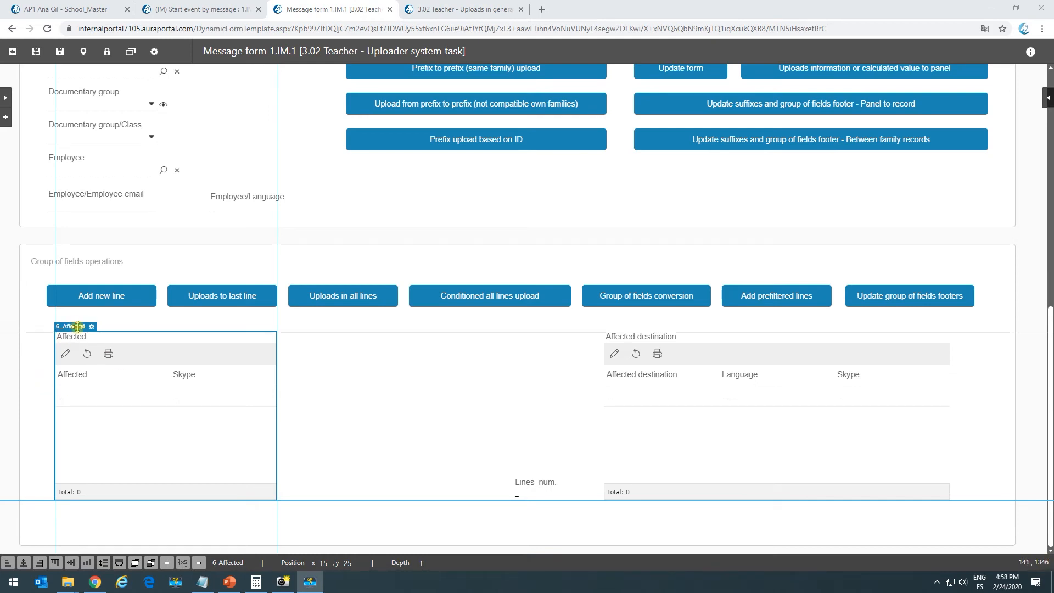
Check the Affected group's properties, then reopen the Affected editor on the running form
{"action": "left_click", "coordinate": [91, 326]}
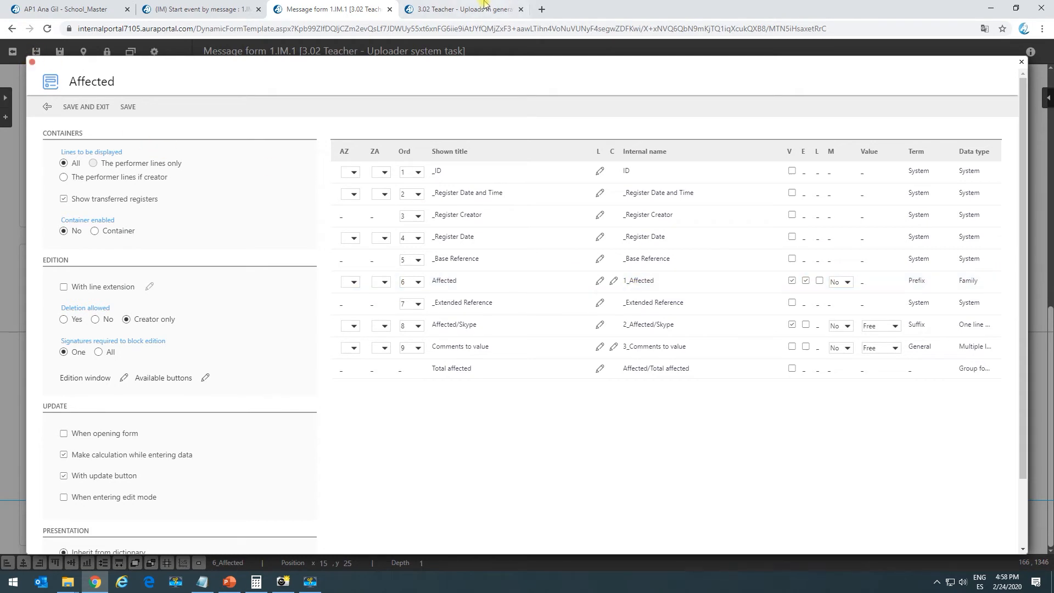
{"action": "left_click", "coordinate": [461, 16]}
{"action": "scroll", "coordinate": [177, 412], "scroll_direction": "down", "scroll_amount": 6}
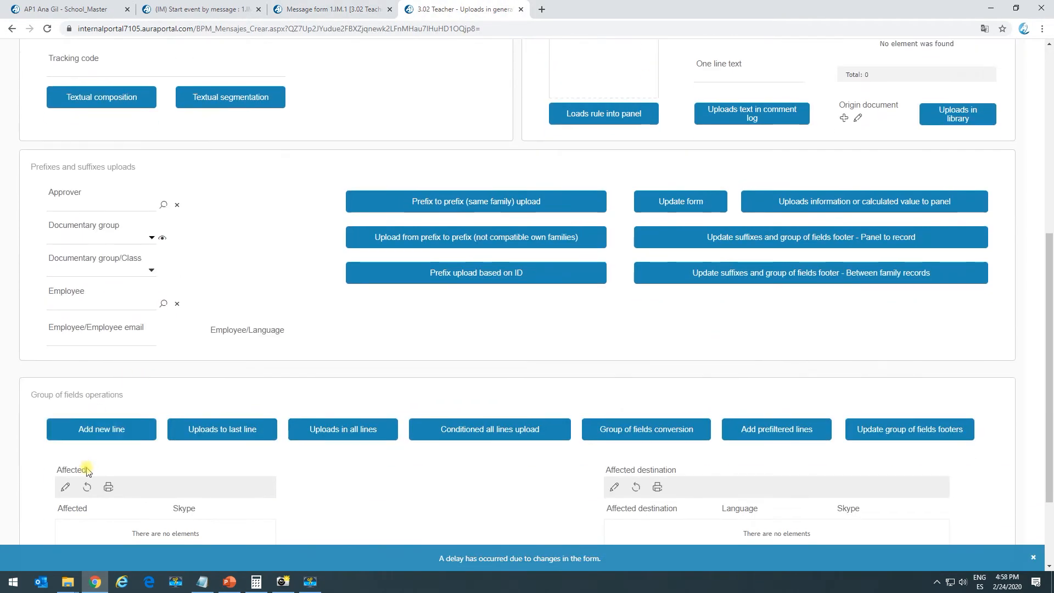
{"action": "left_click", "coordinate": [66, 487]}
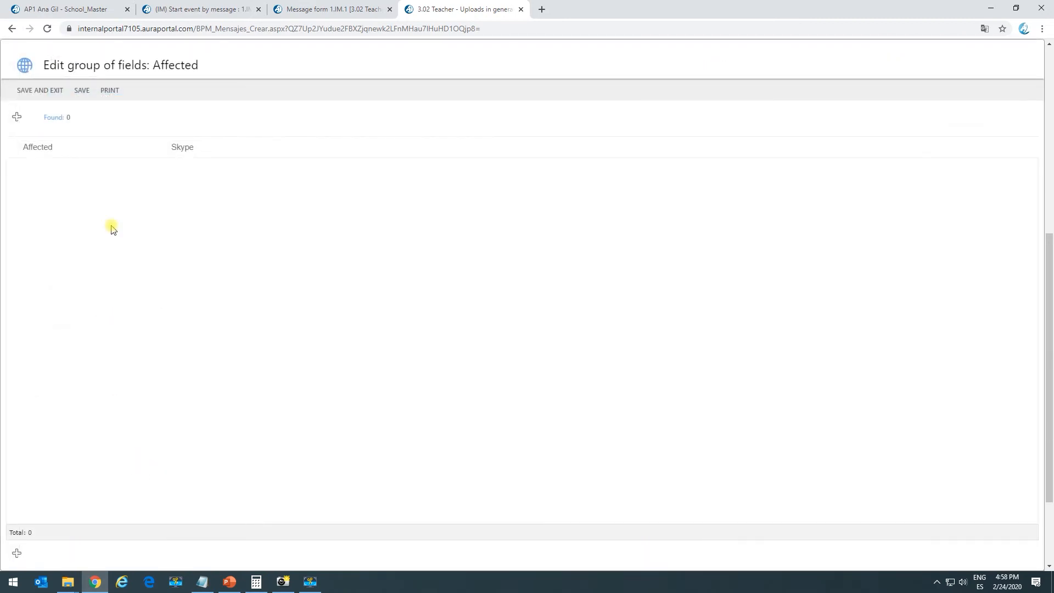
Add a line for the first person, looked up with '4', and duplicate it twice
{"action": "left_click", "coordinate": [16, 116]}
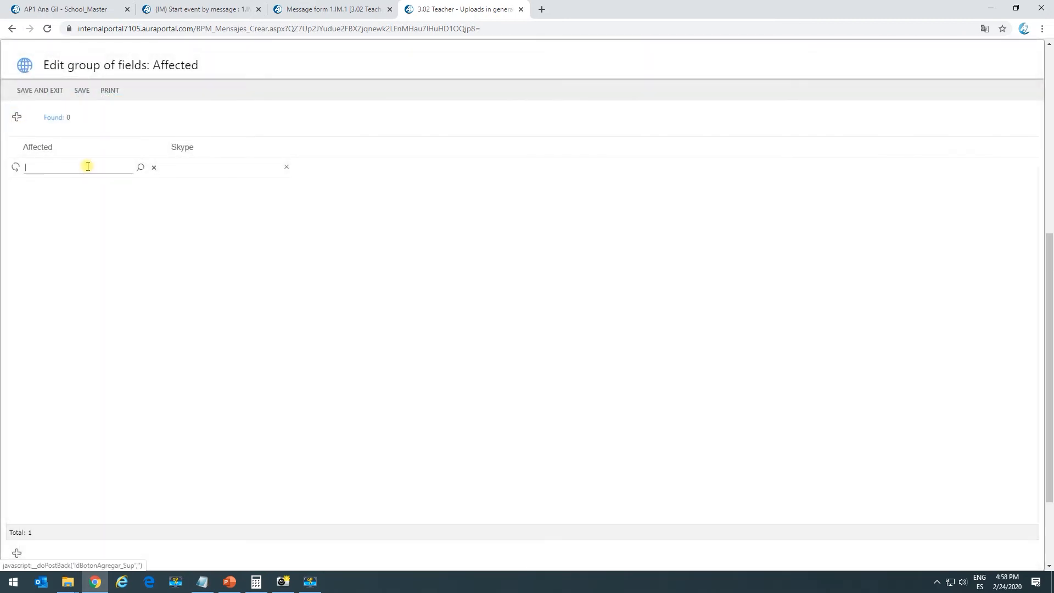
{"action": "left_click", "coordinate": [87, 167]}
{"action": "type", "text": "4"}
{"action": "key", "text": "Return"}
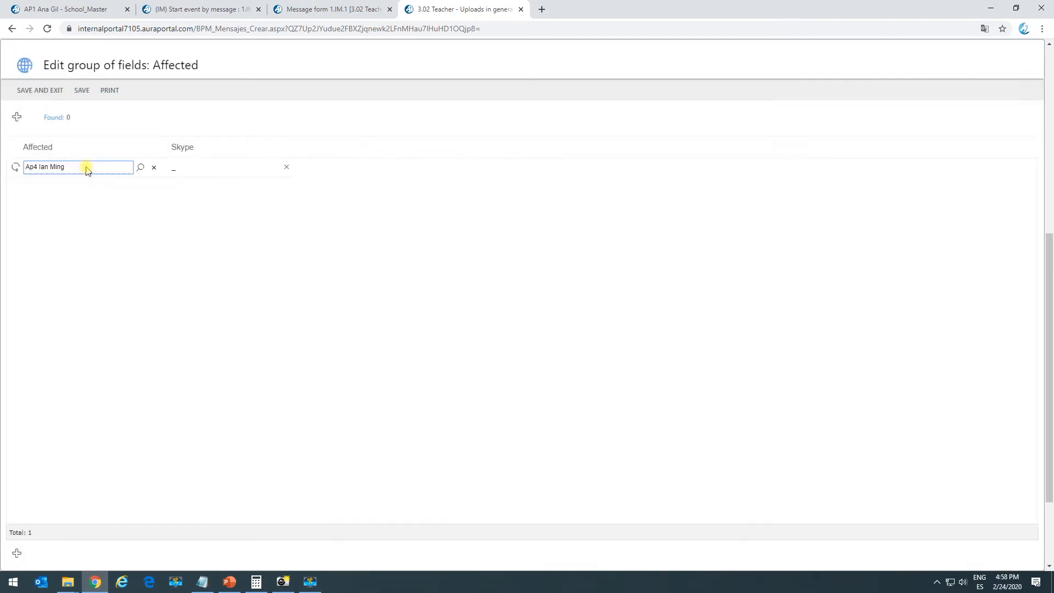
{"action": "left_click", "coordinate": [16, 170]}
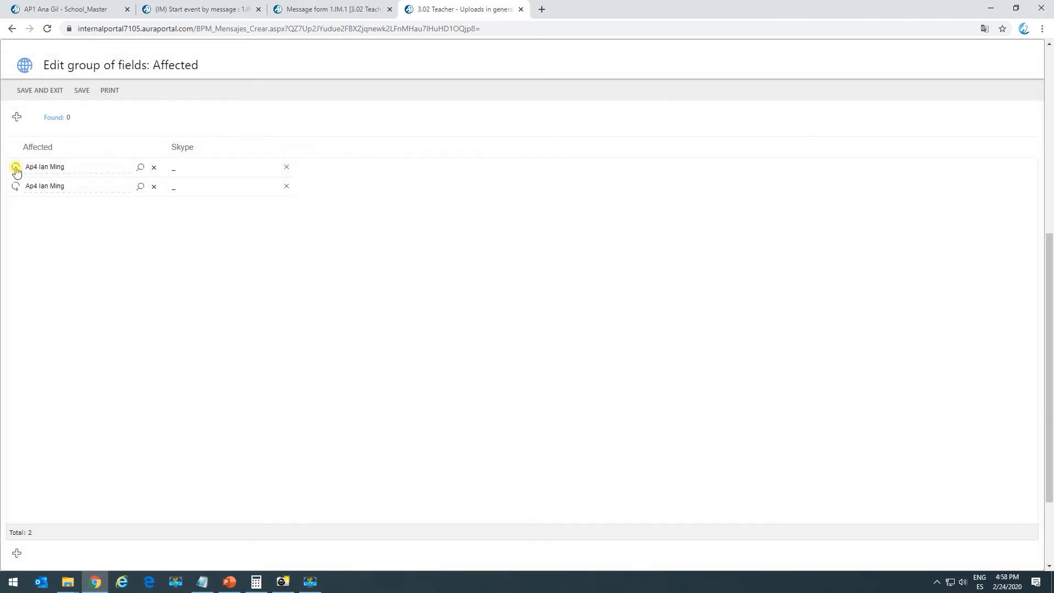
{"action": "left_click", "coordinate": [16, 170]}
Add a line for a second person, duplicate it twice, and cancel the unlink warning
{"action": "left_click", "coordinate": [16, 116]}
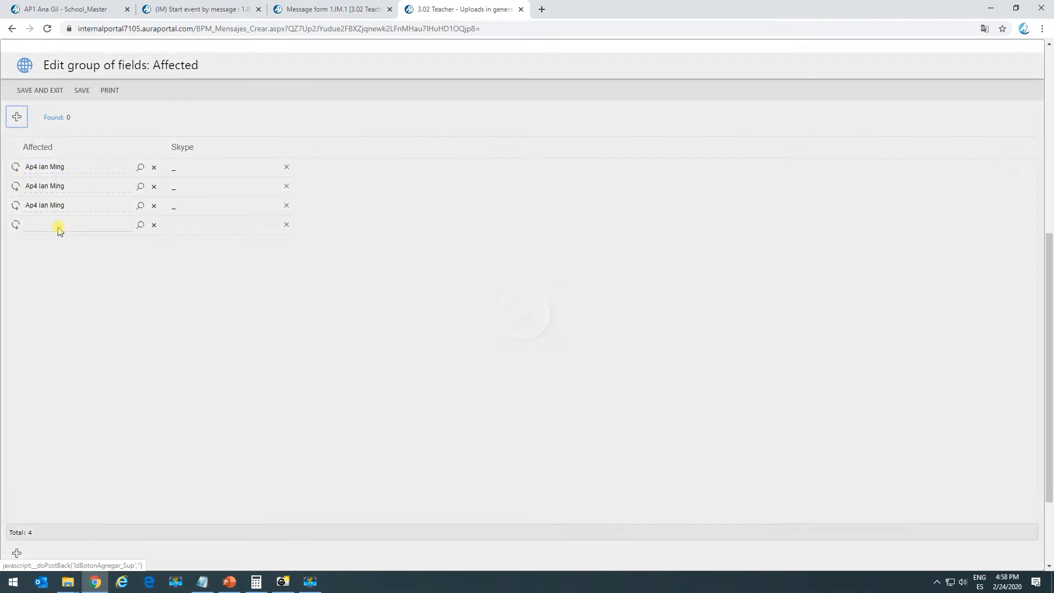
{"action": "left_click", "coordinate": [49, 223]}
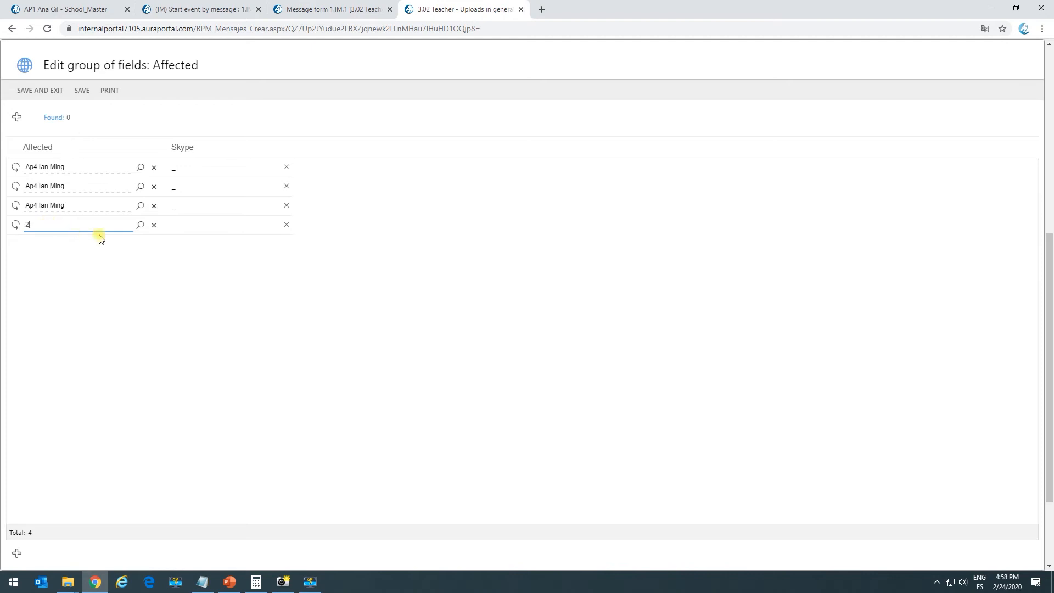
{"action": "left_click", "coordinate": [140, 226]}
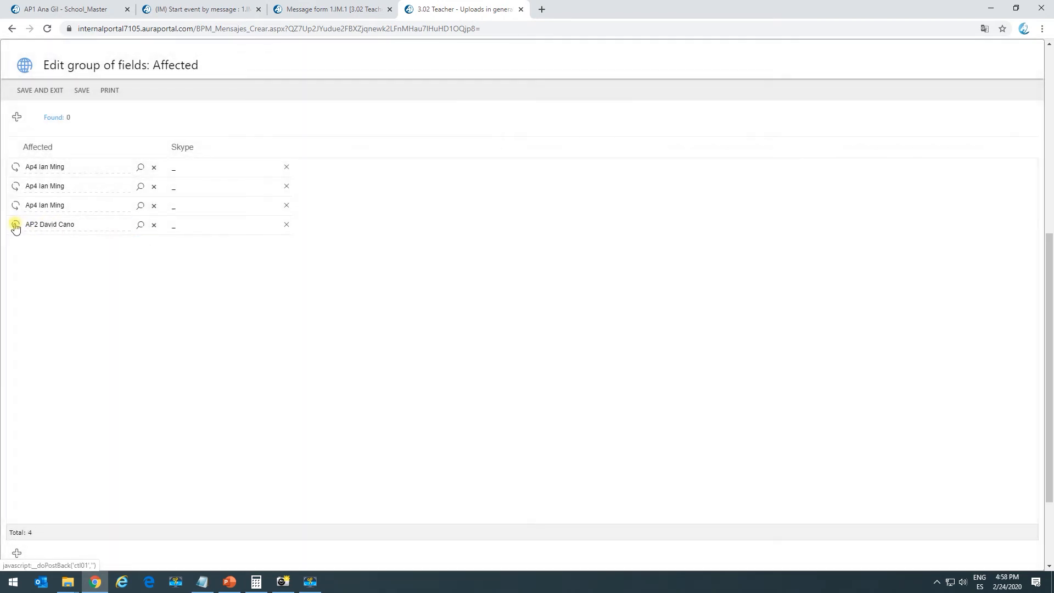
{"action": "left_click", "coordinate": [16, 227]}
{"action": "left_click", "coordinate": [16, 227]}
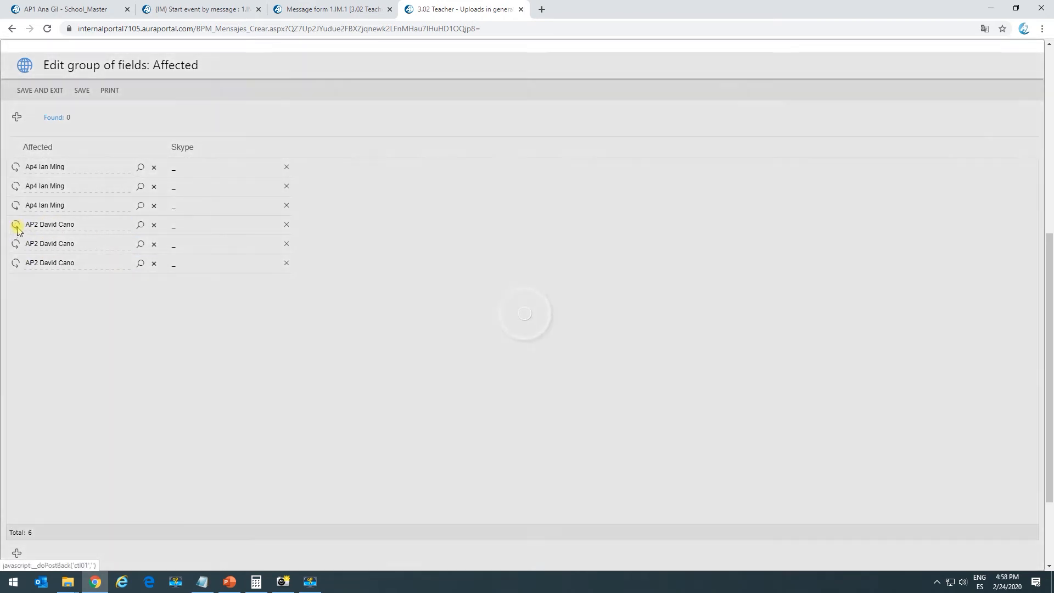
{"action": "left_click", "coordinate": [154, 187]}
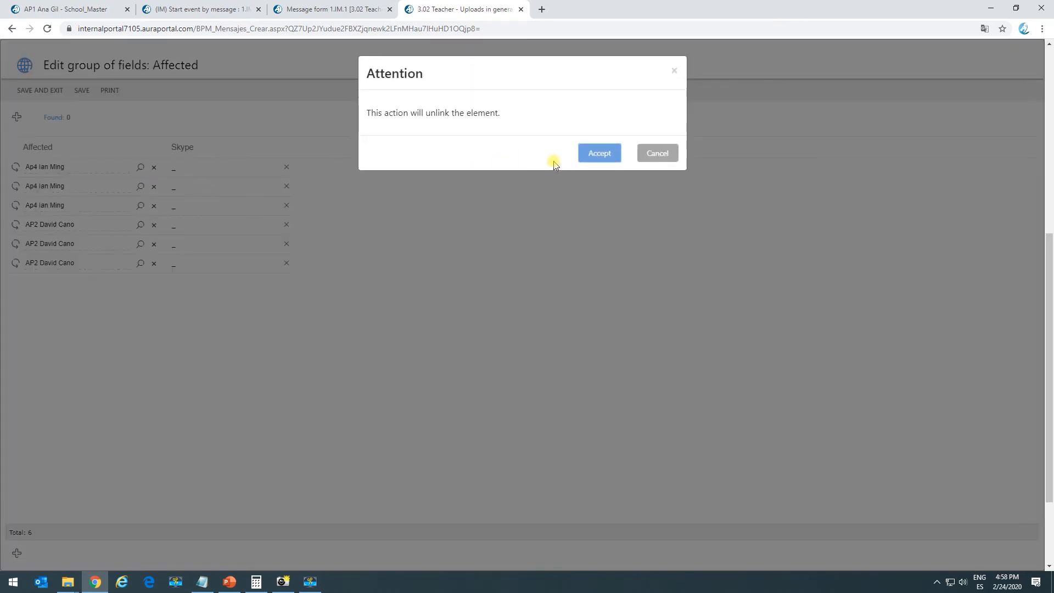
{"action": "key", "text": "Return"}
Save the six lines and run the conditioned upload to write each person's 'This upload is for …' note
{"action": "left_click", "coordinate": [44, 92]}
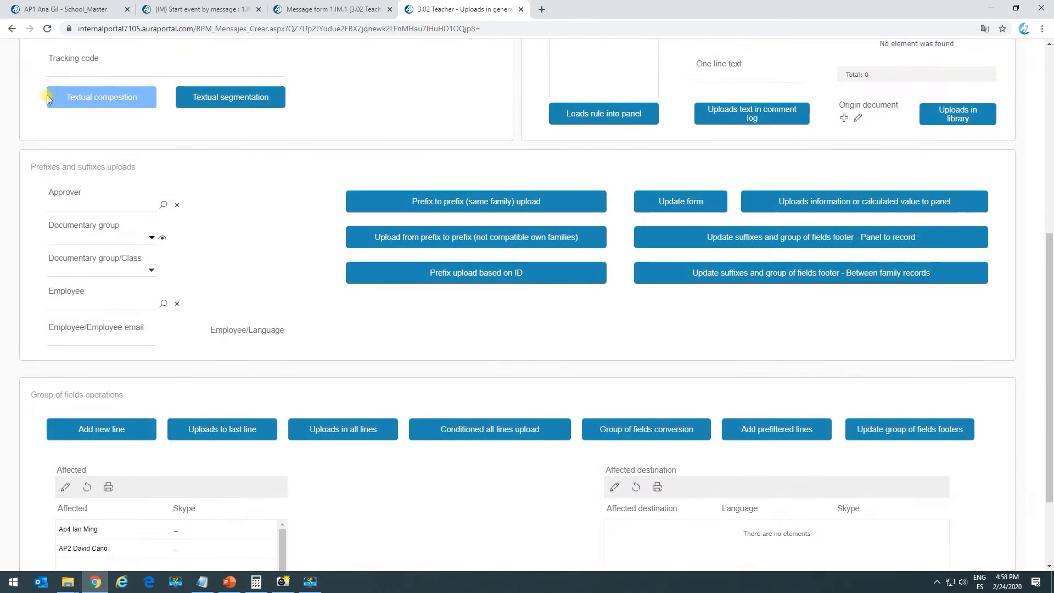
{"action": "scroll", "coordinate": [347, 473], "scroll_direction": "down", "scroll_amount": 2}
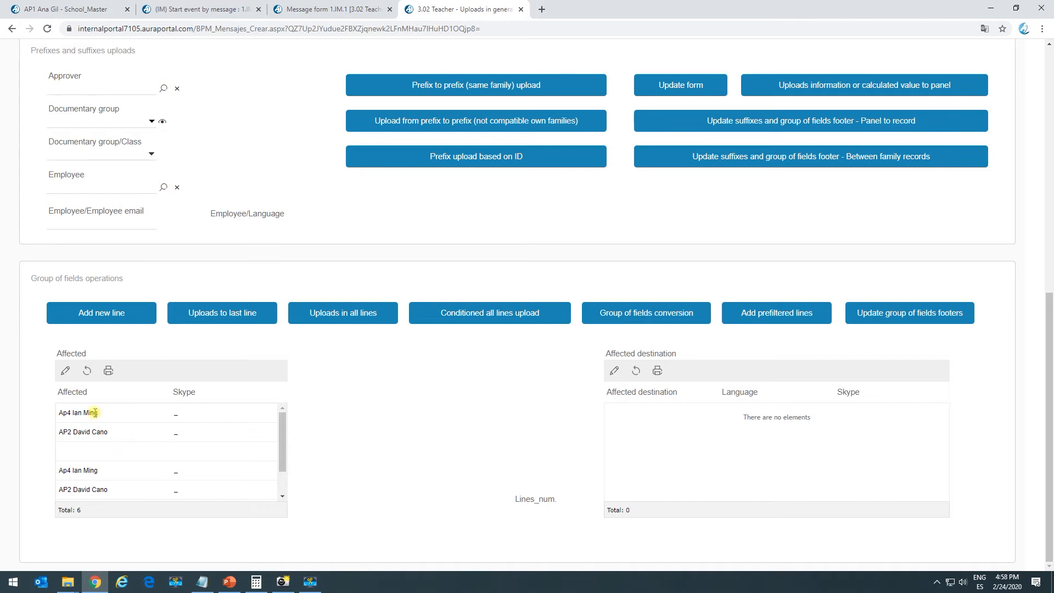
{"action": "left_click_drag", "start_coordinate": [66, 412], "coordinate": [103, 428]}
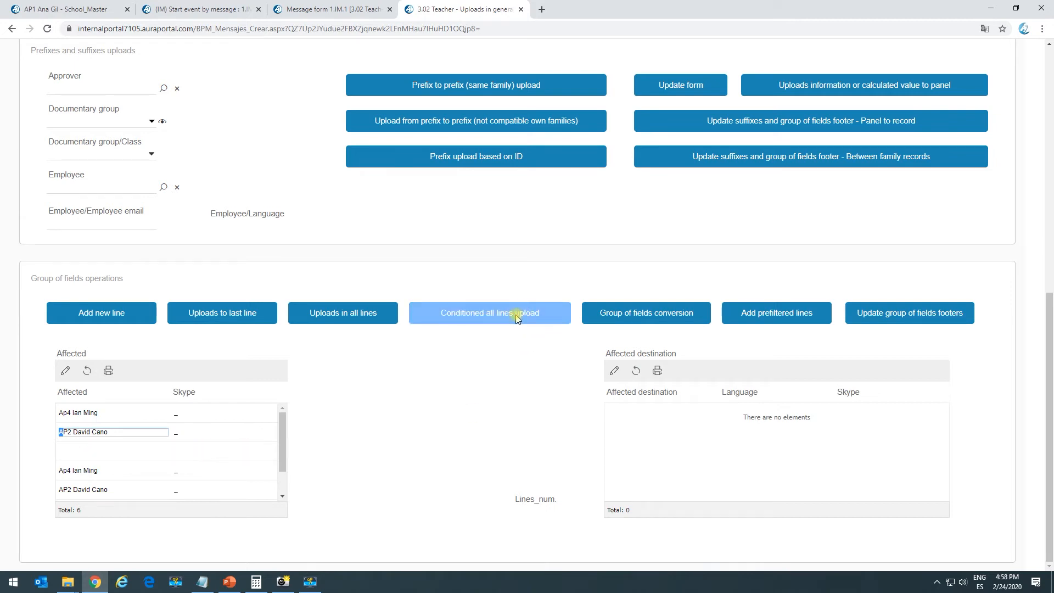
{"action": "left_click", "coordinate": [459, 317]}
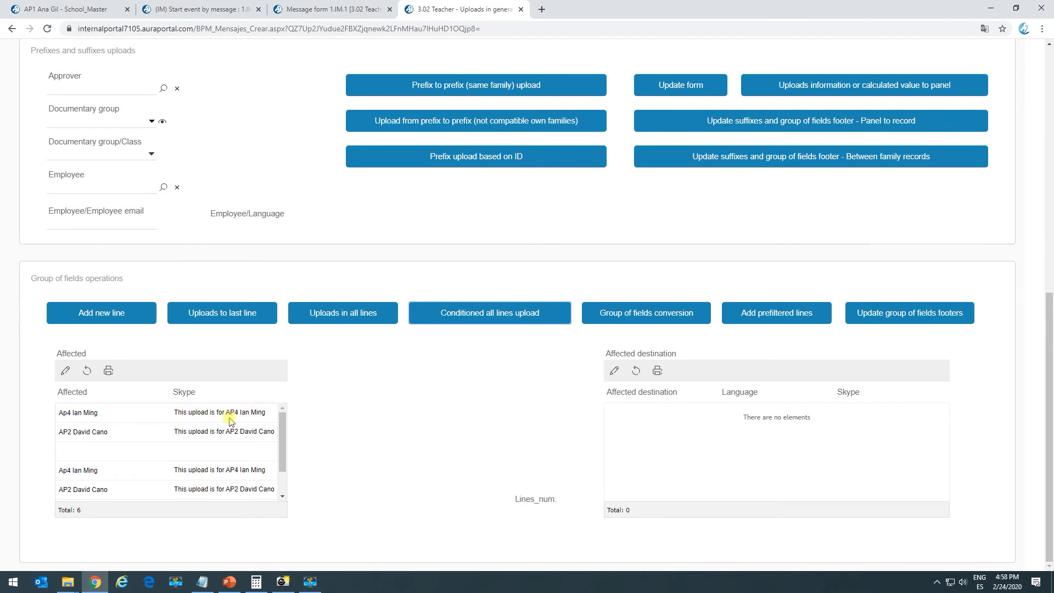
{"action": "left_click_drag", "start_coordinate": [226, 412], "coordinate": [262, 412]}
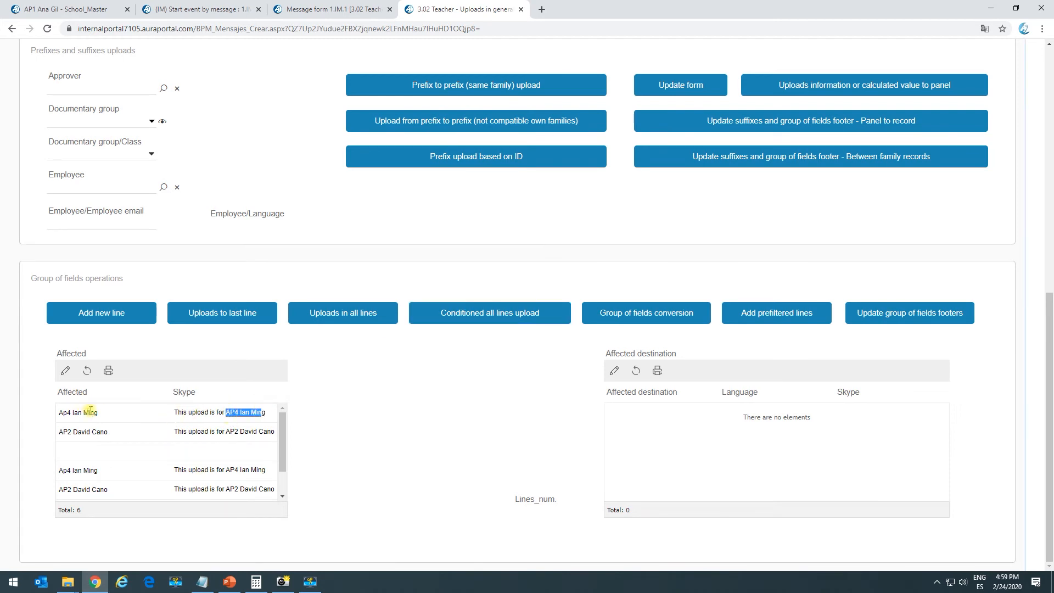
{"action": "left_click_drag", "start_coordinate": [233, 433], "coordinate": [56, 434]}
{"action": "left_click", "coordinate": [84, 452]}
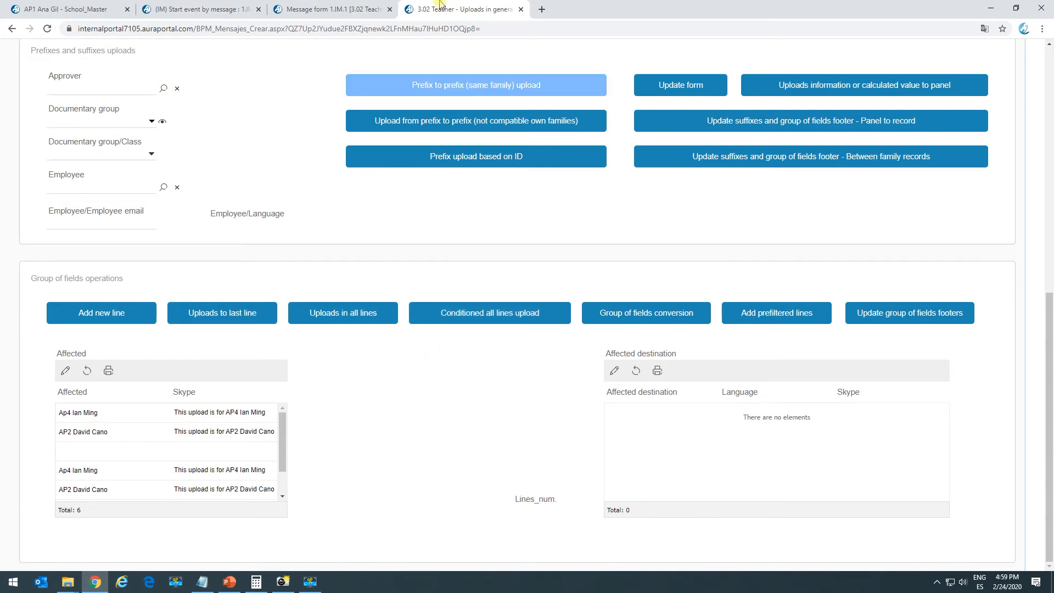
{"action": "left_click", "coordinate": [332, 10]}
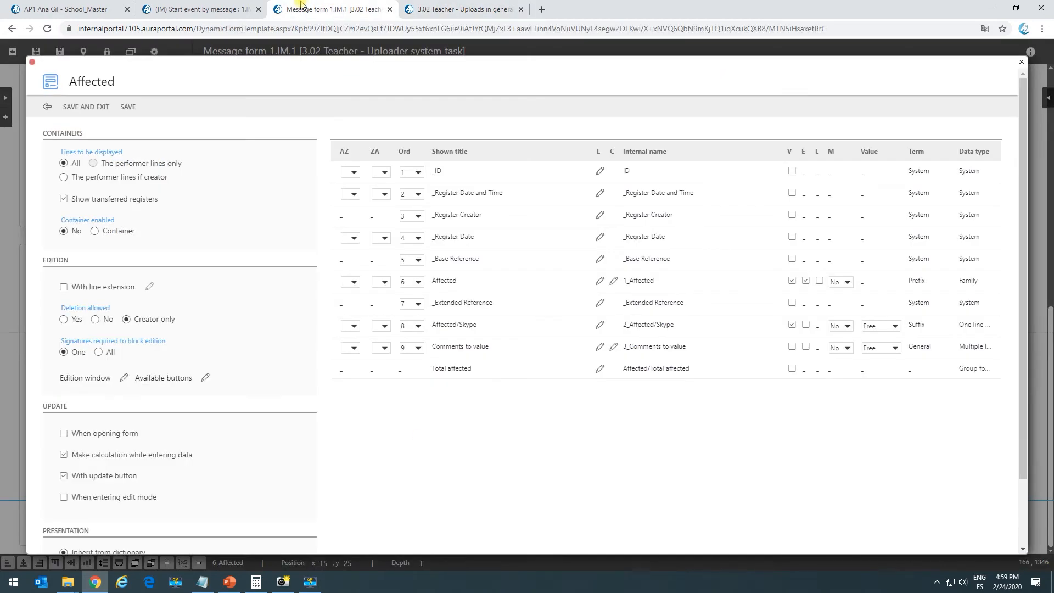
{"action": "left_click", "coordinate": [47, 106]}
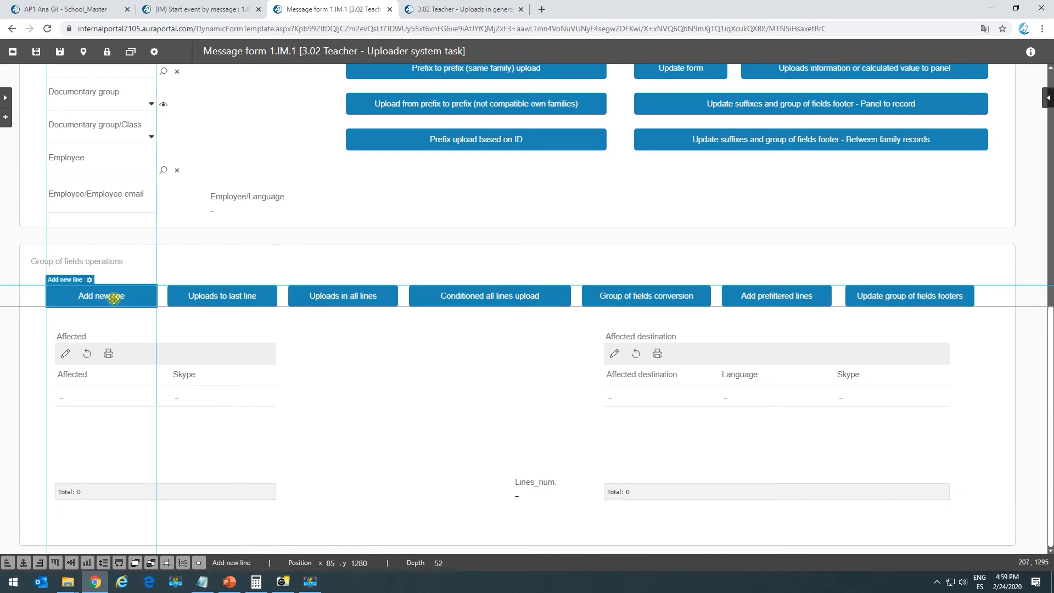
{"action": "left_click", "coordinate": [90, 280]}
{"action": "left_click", "coordinate": [386, 411]}
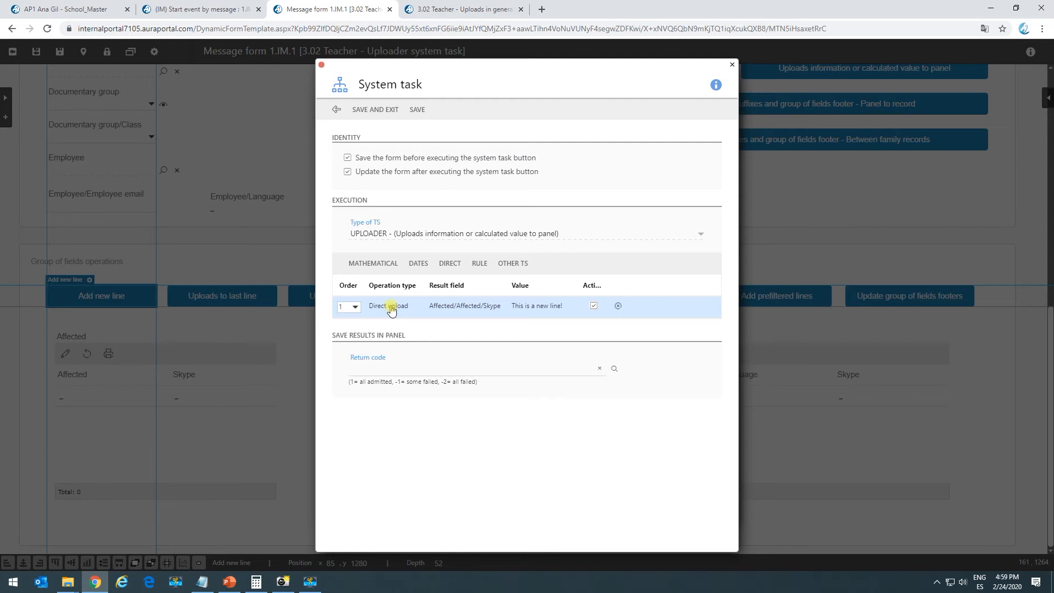
{"action": "left_click", "coordinate": [467, 314]}
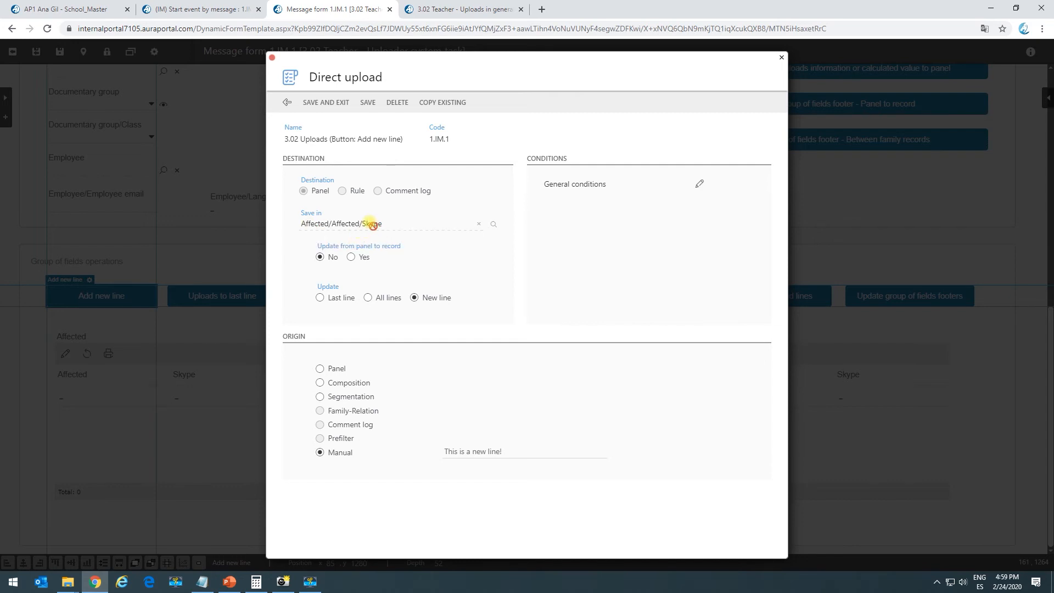
{"action": "left_click_drag", "start_coordinate": [364, 223], "coordinate": [295, 219]}
{"action": "left_click", "coordinate": [329, 223]}
{"action": "left_click", "coordinate": [485, 451]}
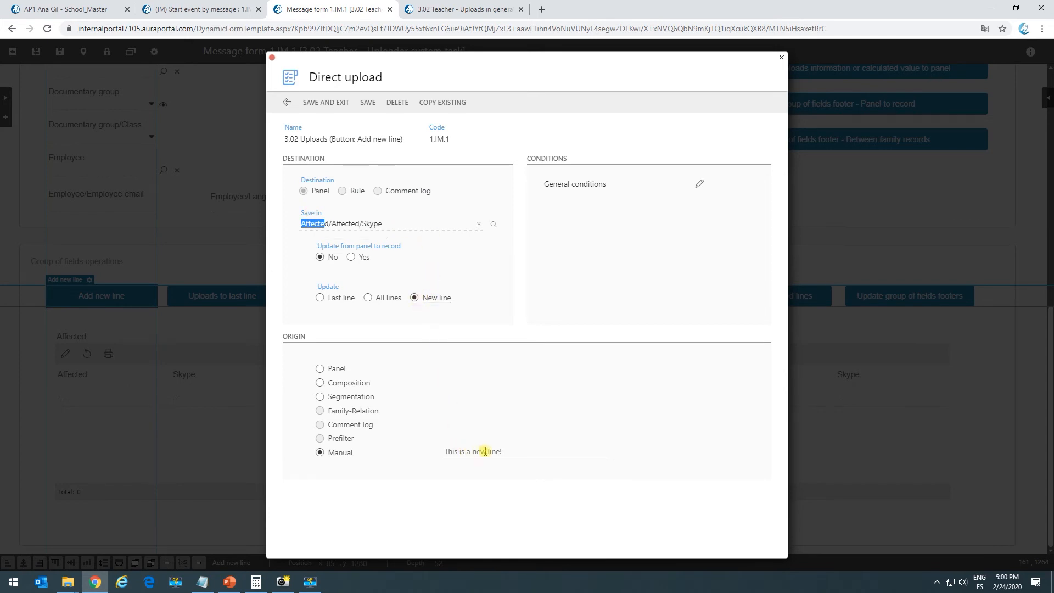
{"action": "left_click_drag", "start_coordinate": [514, 455], "coordinate": [436, 452]}
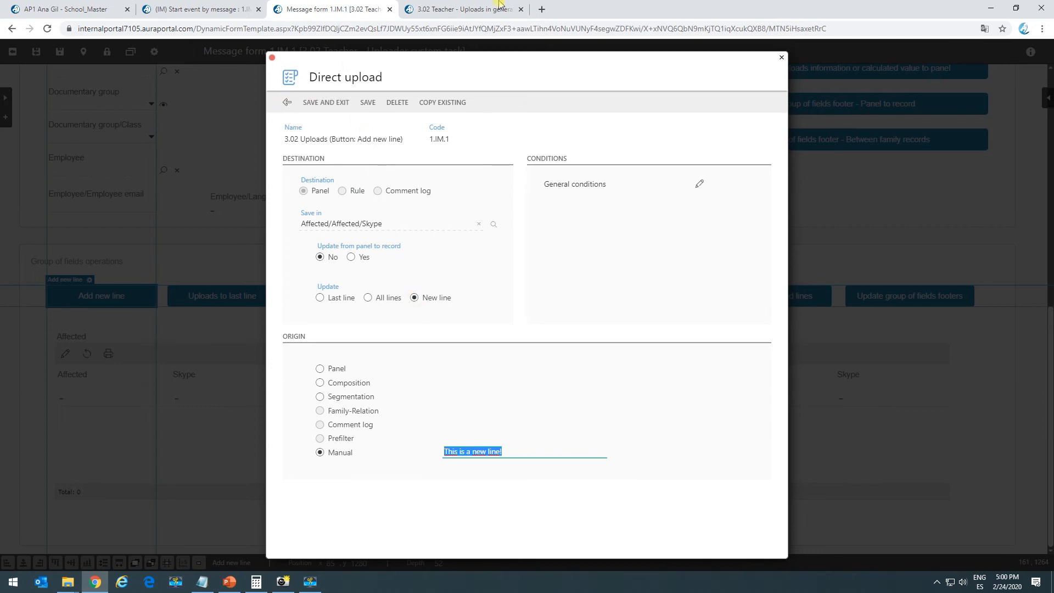
{"action": "left_click", "coordinate": [479, 7]}
Append two 'This is a new line!' rows to the Affected grid, making eight, then return to the designer
{"action": "left_click", "coordinate": [101, 311]}
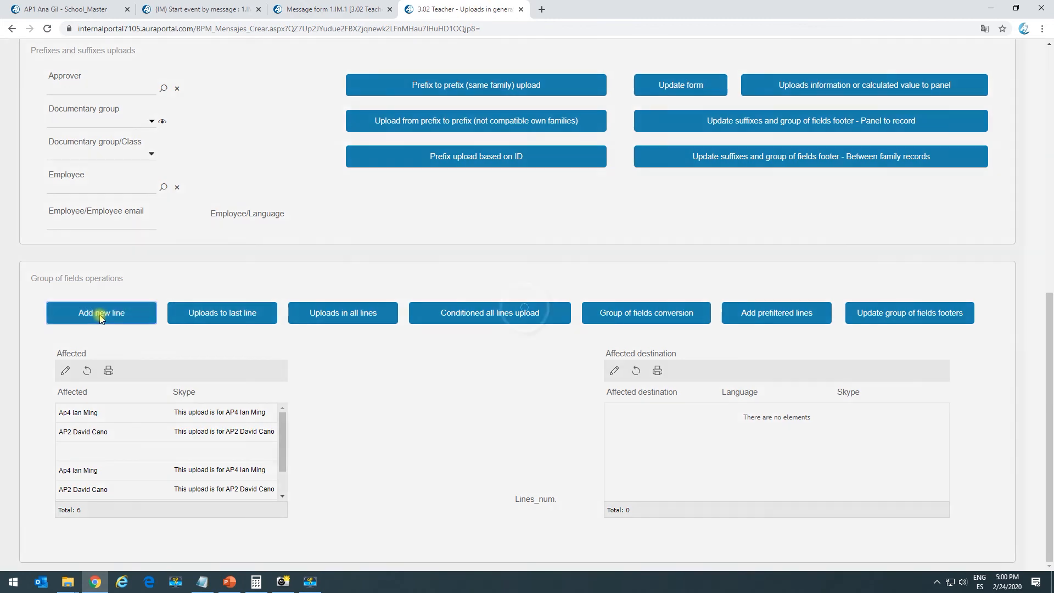
{"action": "left_click_drag", "start_coordinate": [281, 458], "coordinate": [280, 482]}
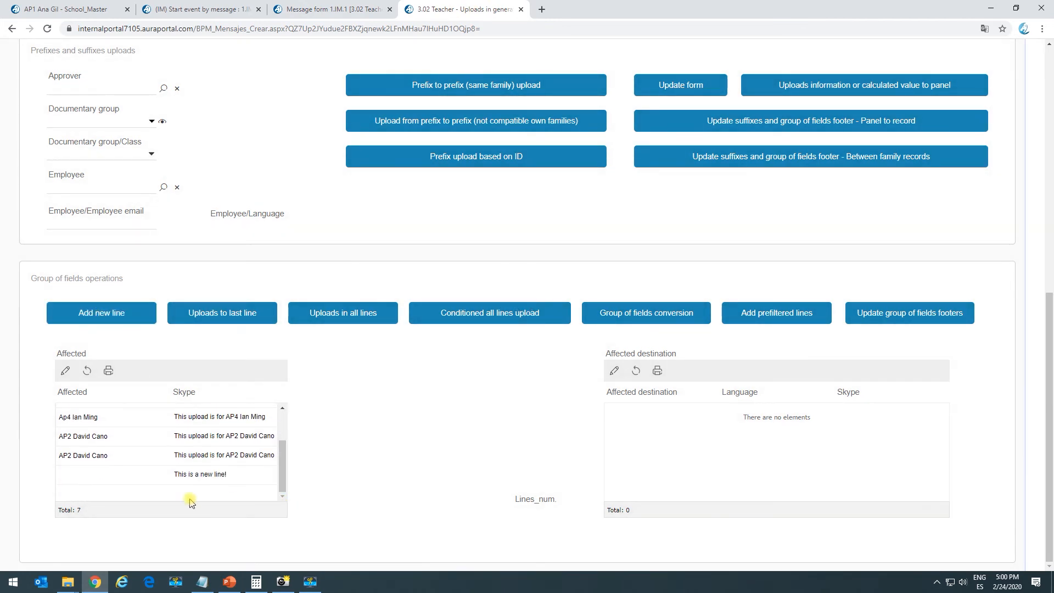
{"action": "left_click", "coordinate": [136, 317]}
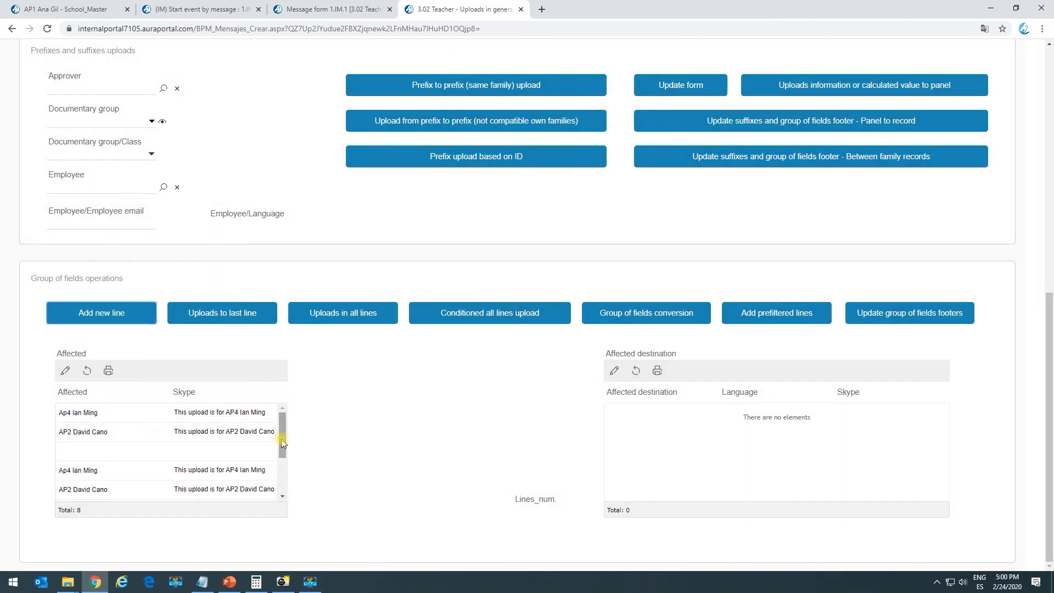
{"action": "left_click_drag", "start_coordinate": [282, 437], "coordinate": [264, 497]}
{"action": "left_click", "coordinate": [114, 322]}
{"action": "left_click", "coordinate": [327, 9]}
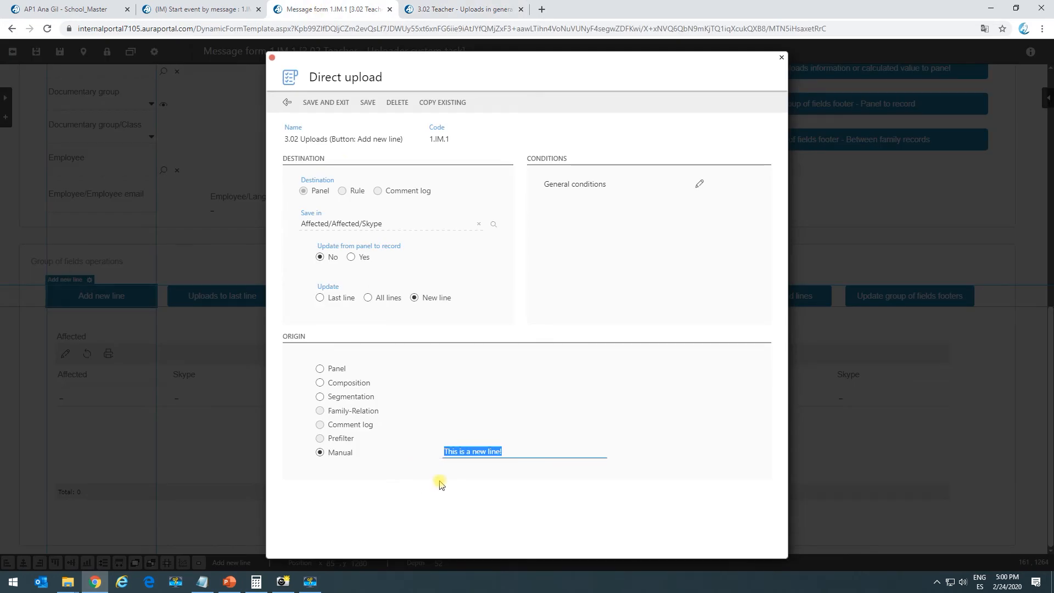
Close the open Direct upload, system task and button action settings
{"action": "left_click", "coordinate": [287, 102]}
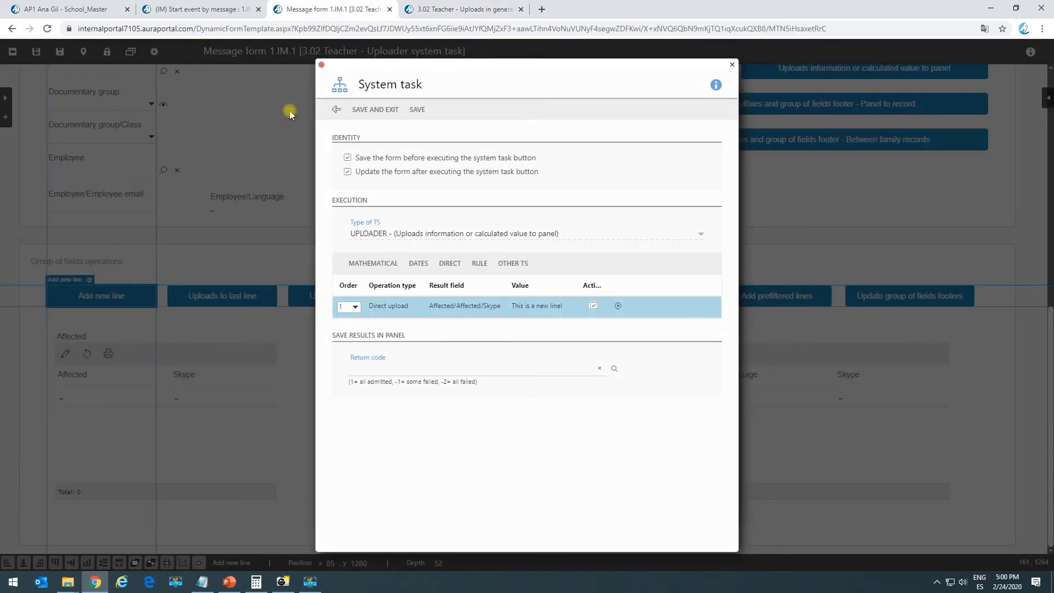
{"action": "left_click", "coordinate": [342, 113]}
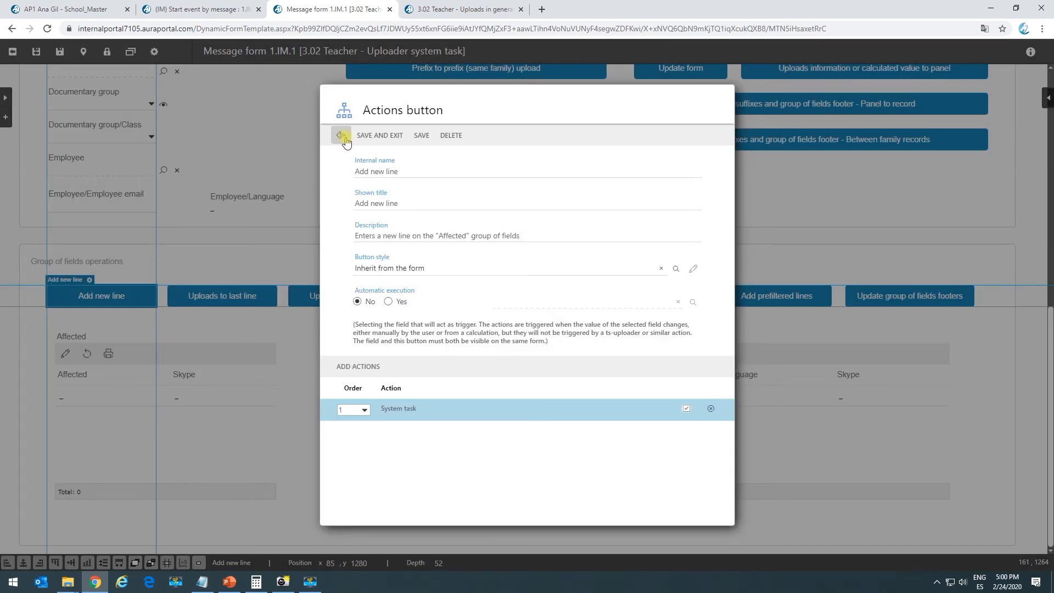
{"action": "left_click", "coordinate": [337, 133]}
Inspect the Uploads to last line Direct upload writing 'This is a last line upload.' into Skype
{"action": "left_click", "coordinate": [217, 296]}
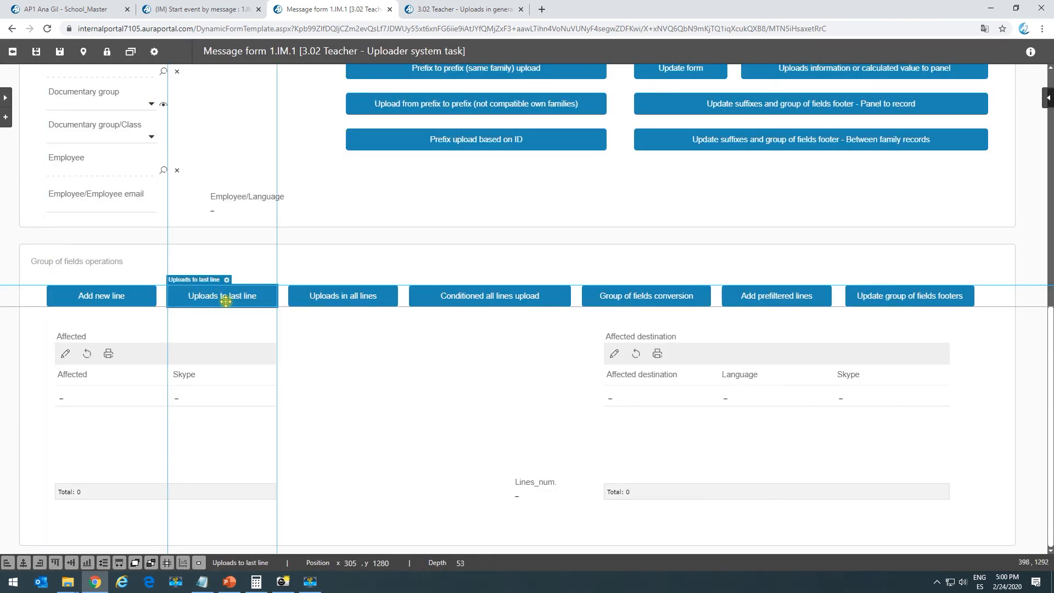
{"action": "left_click", "coordinate": [226, 281]}
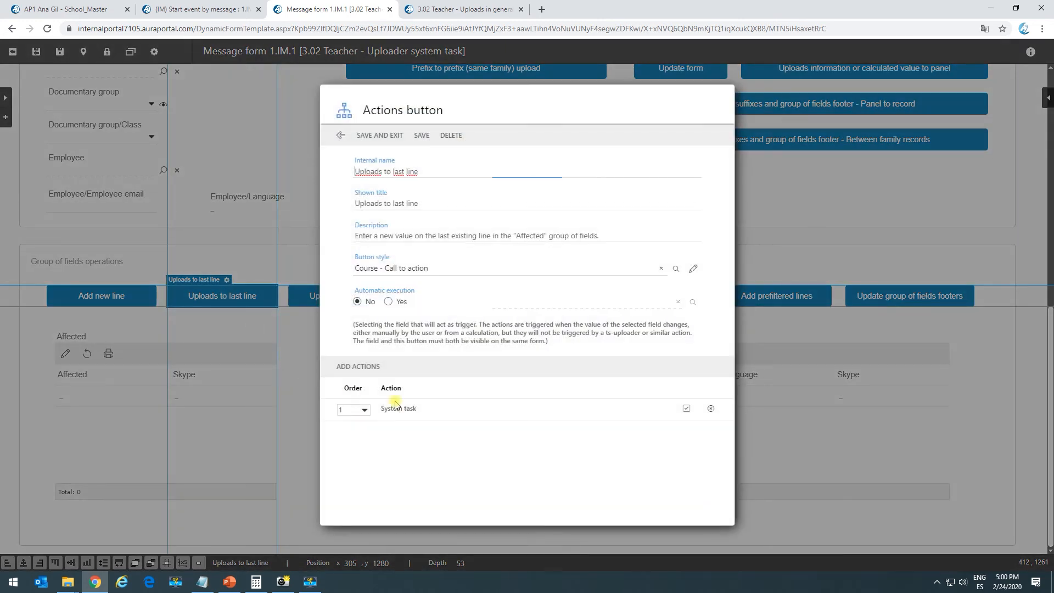
{"action": "left_click", "coordinate": [412, 409]}
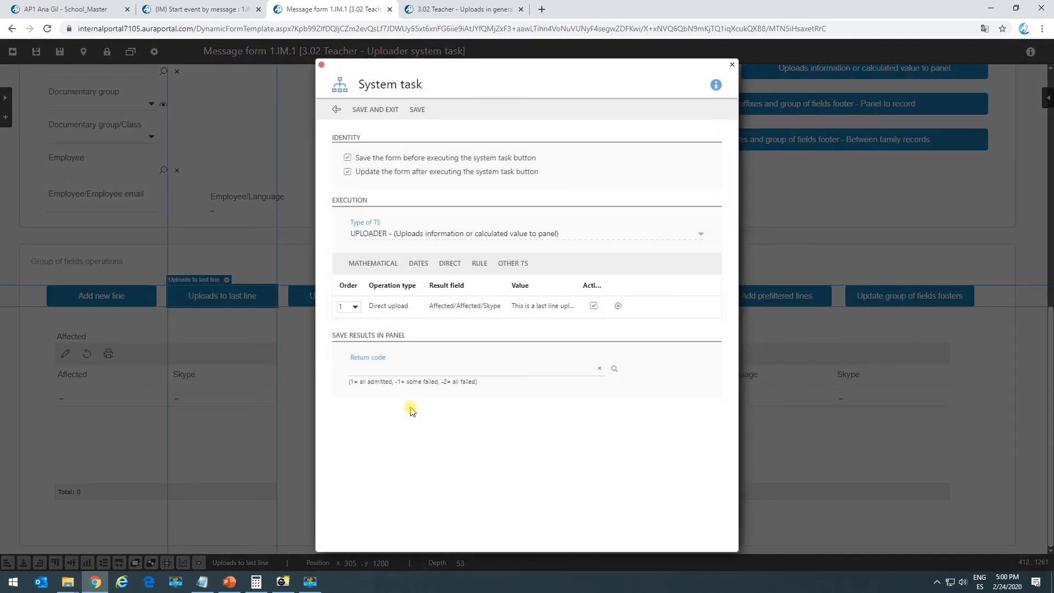
{"action": "left_click", "coordinate": [468, 312]}
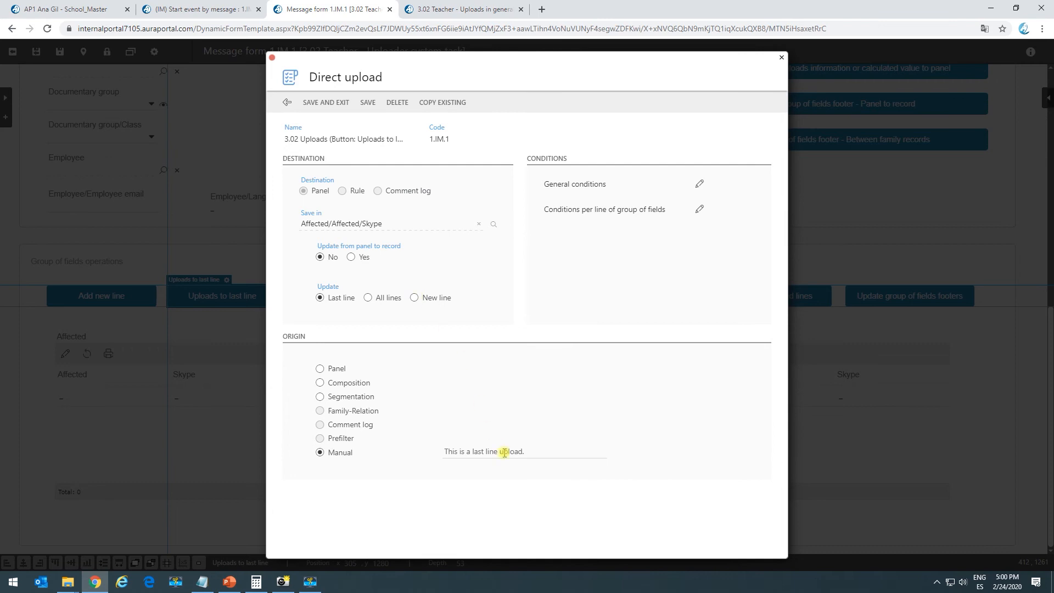
{"action": "left_click_drag", "start_coordinate": [452, 451], "coordinate": [547, 463]}
{"action": "left_click", "coordinate": [513, 360]}
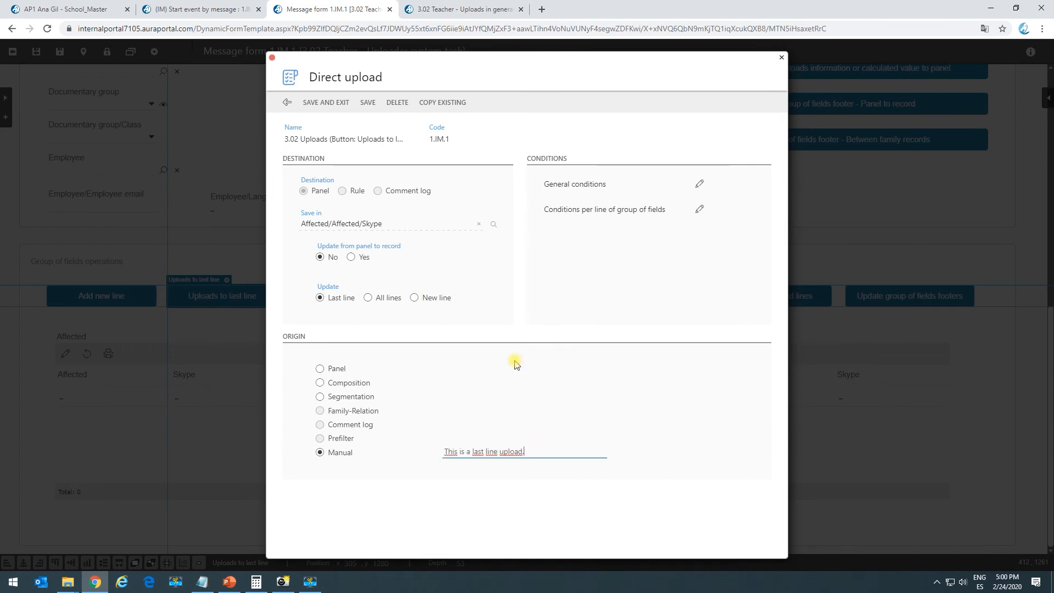
{"action": "left_click", "coordinate": [429, 11]}
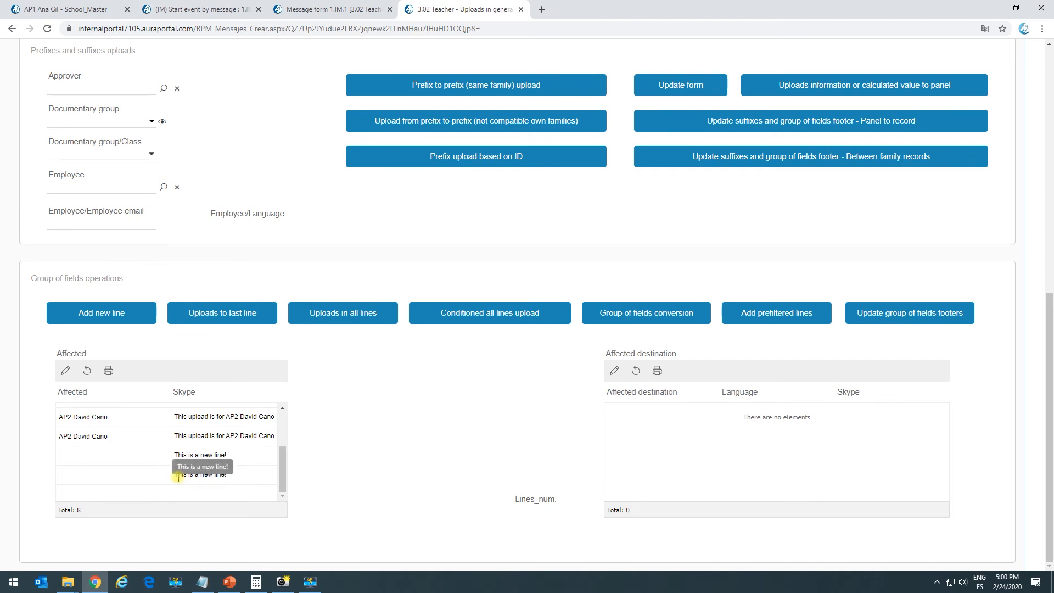
Run Uploads to last line and confirm the final Affected row reads 'This is a last line upload.'
{"action": "left_click", "coordinate": [223, 313]}
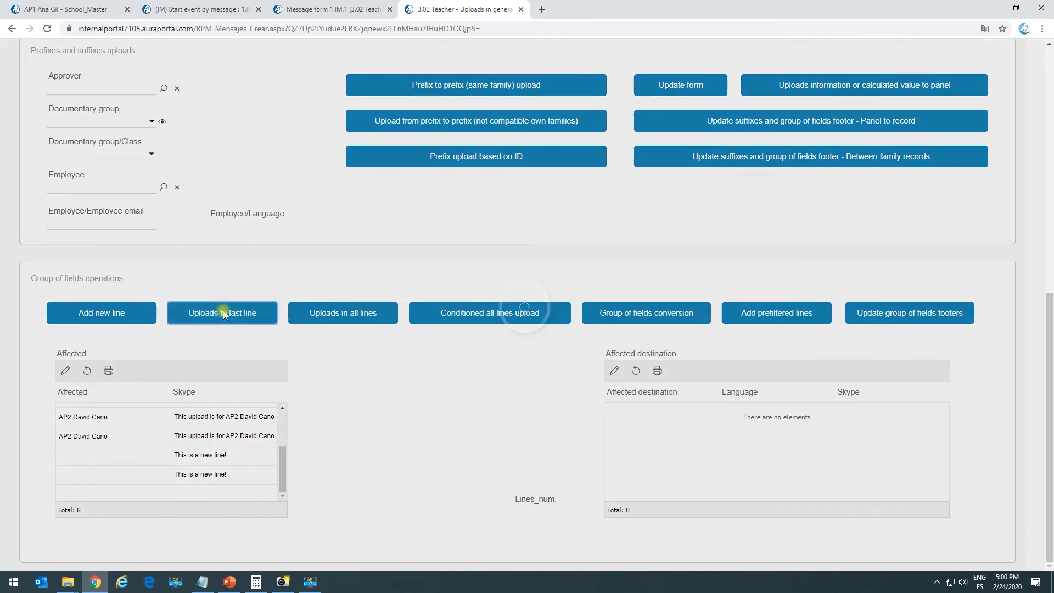
{"action": "left_click_drag", "start_coordinate": [175, 474], "coordinate": [262, 481]}
{"action": "left_click", "coordinate": [195, 490]}
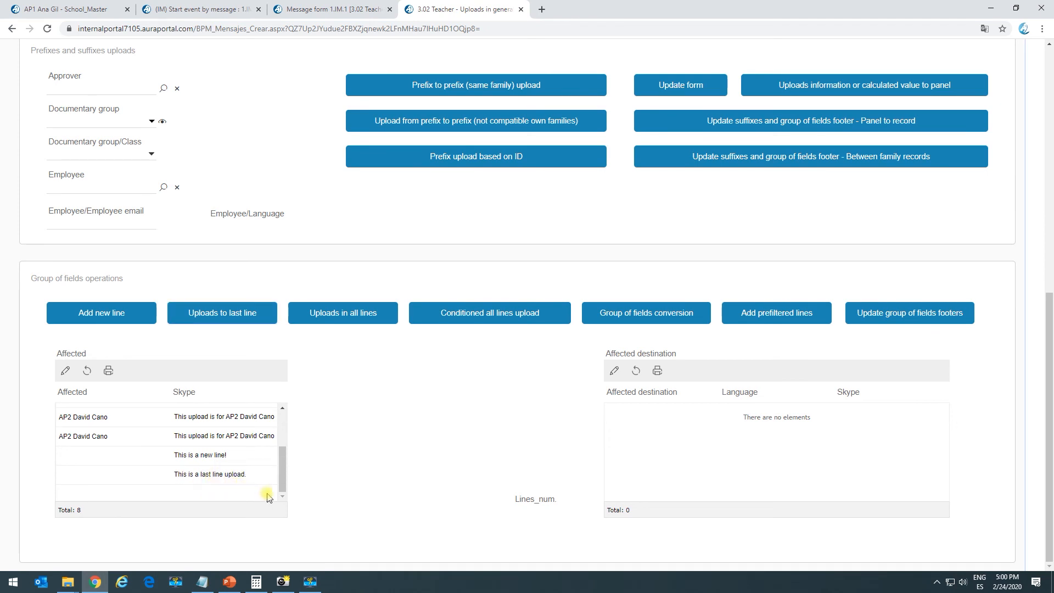
{"action": "left_click", "coordinate": [313, 6]}
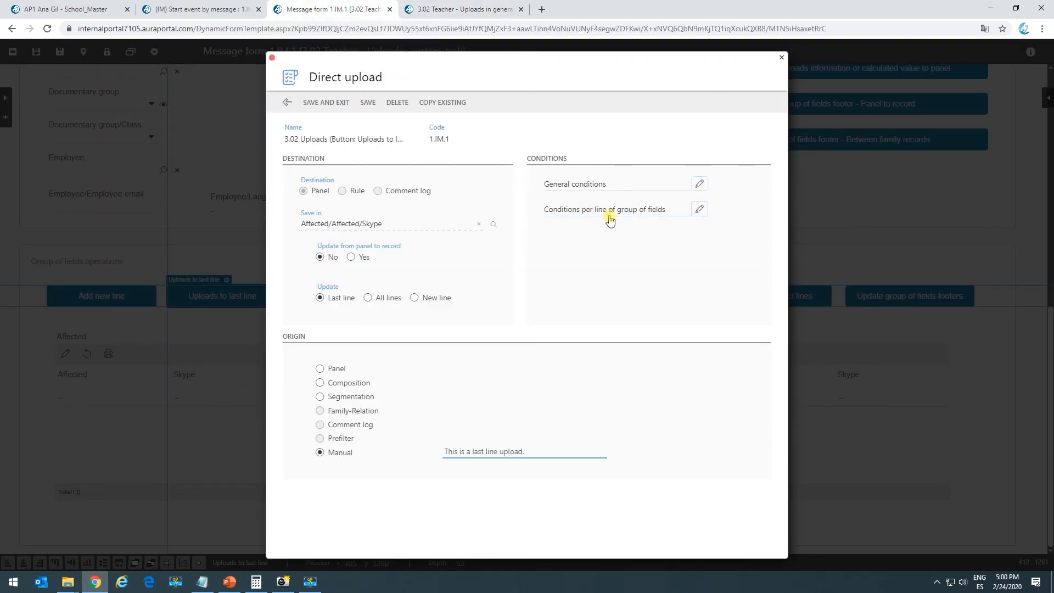
Close the open settings and inspect the Uploads in all lines Direct upload targeting the Skype field
{"action": "left_click", "coordinate": [287, 102]}
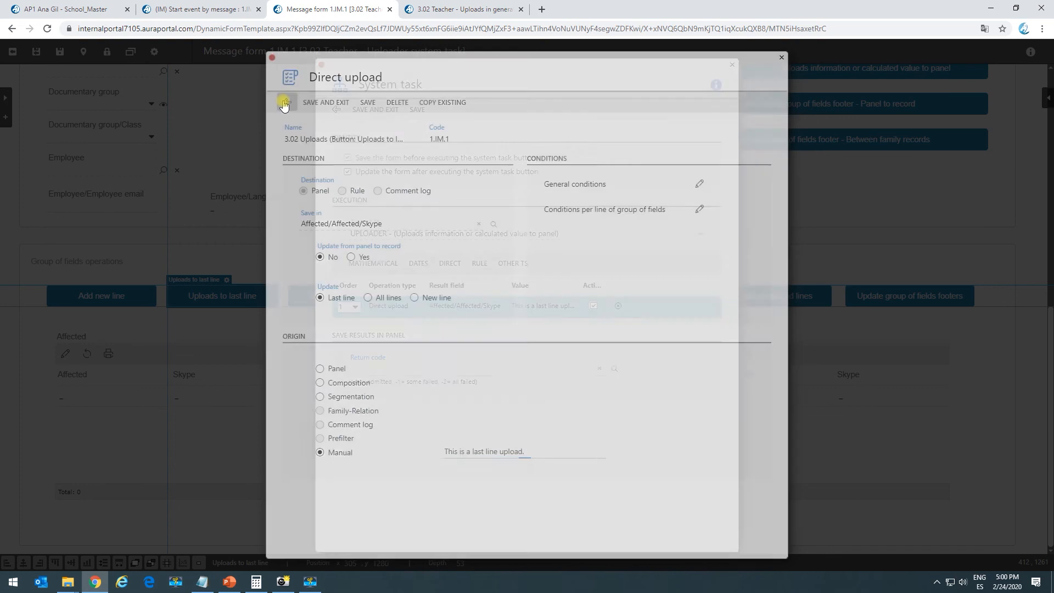
{"action": "left_click", "coordinate": [337, 110]}
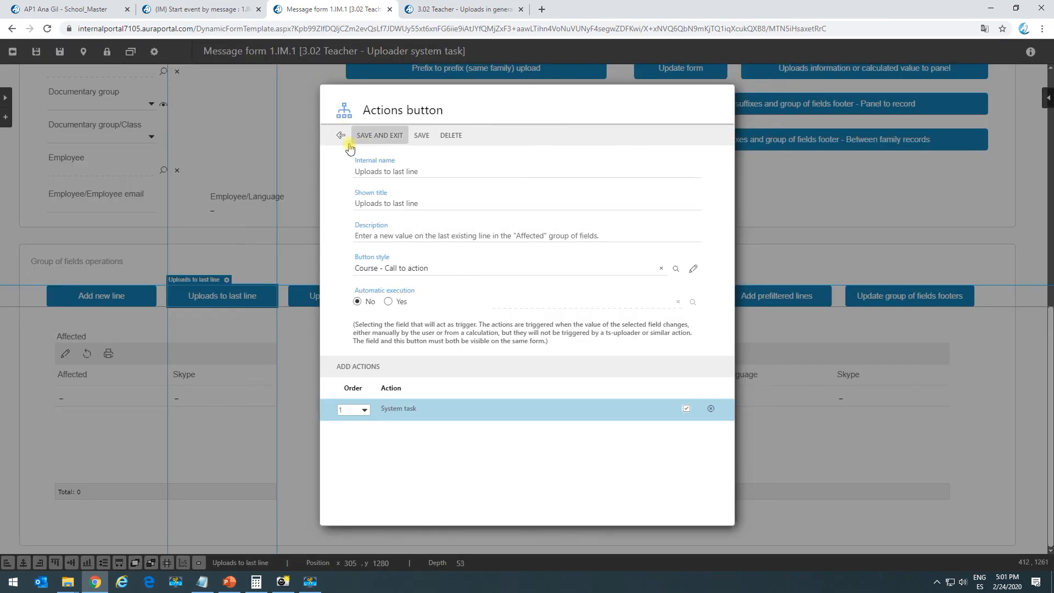
{"action": "left_click", "coordinate": [340, 134]}
{"action": "left_click", "coordinate": [347, 301]}
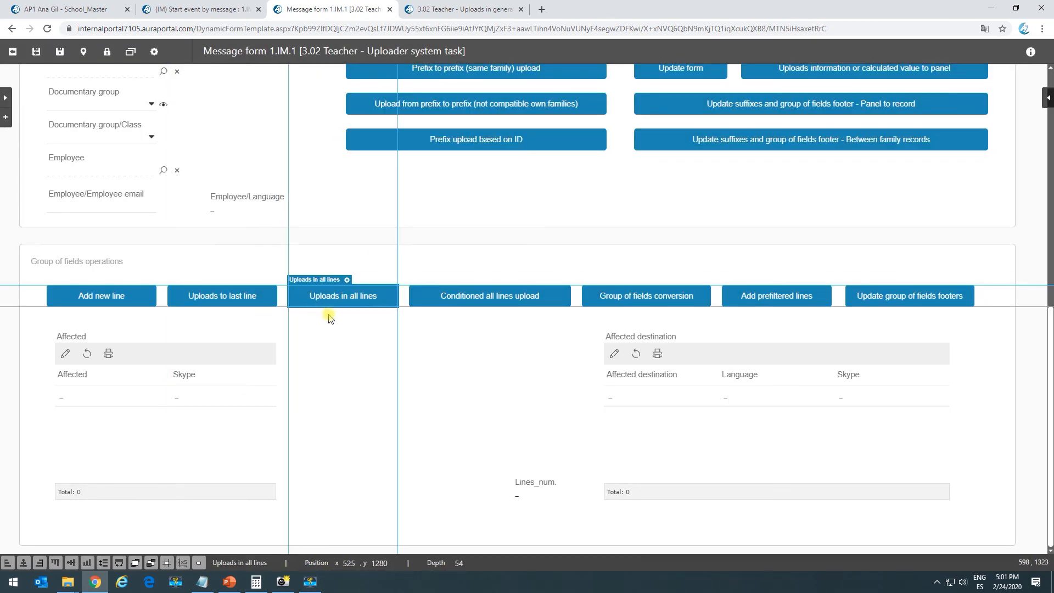
{"action": "left_click", "coordinate": [348, 281]}
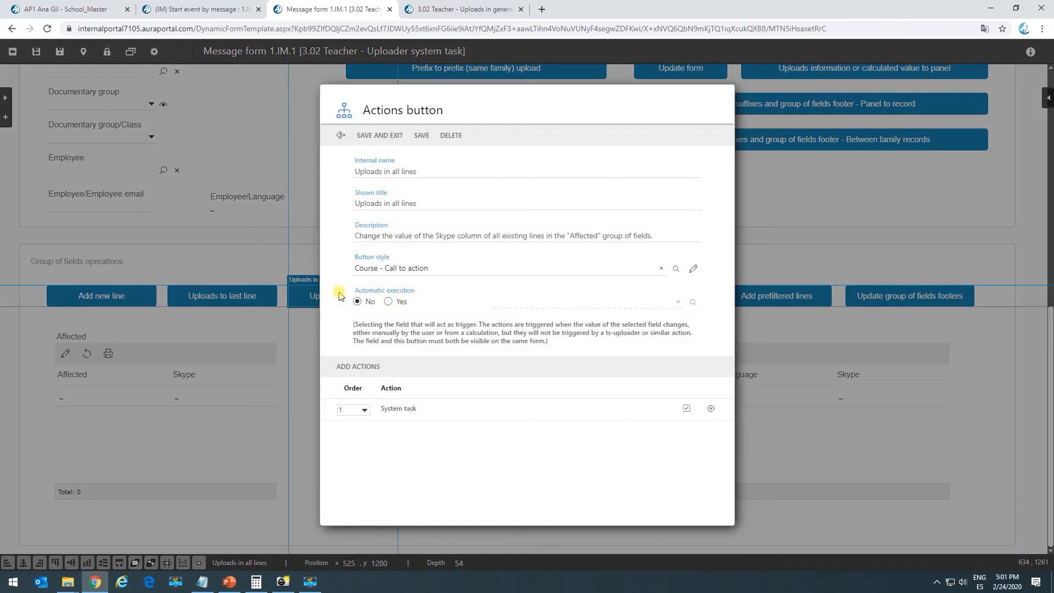
{"action": "left_click", "coordinate": [400, 410]}
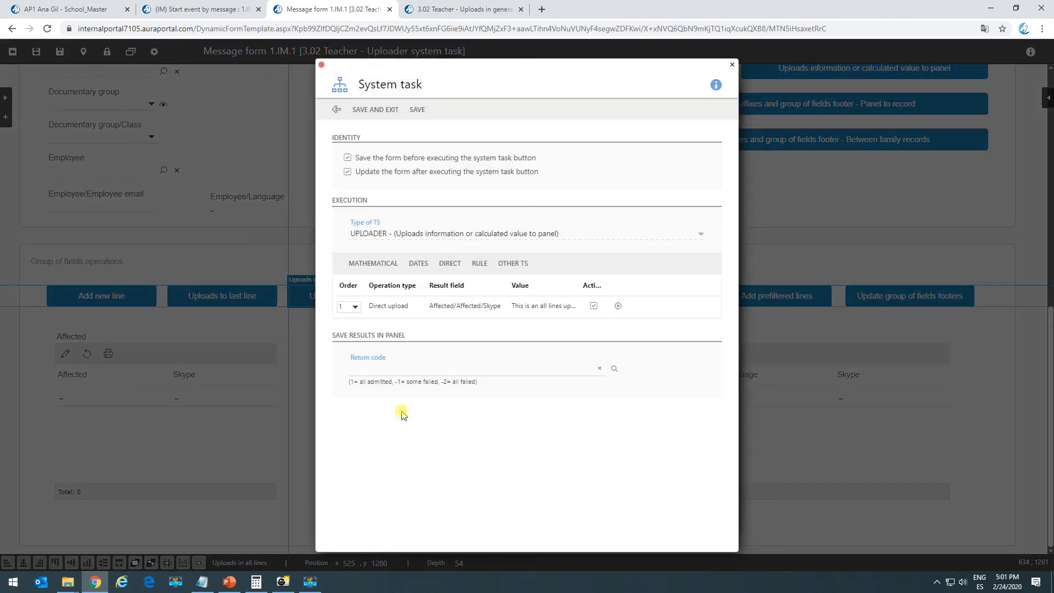
{"action": "left_click", "coordinate": [425, 312]}
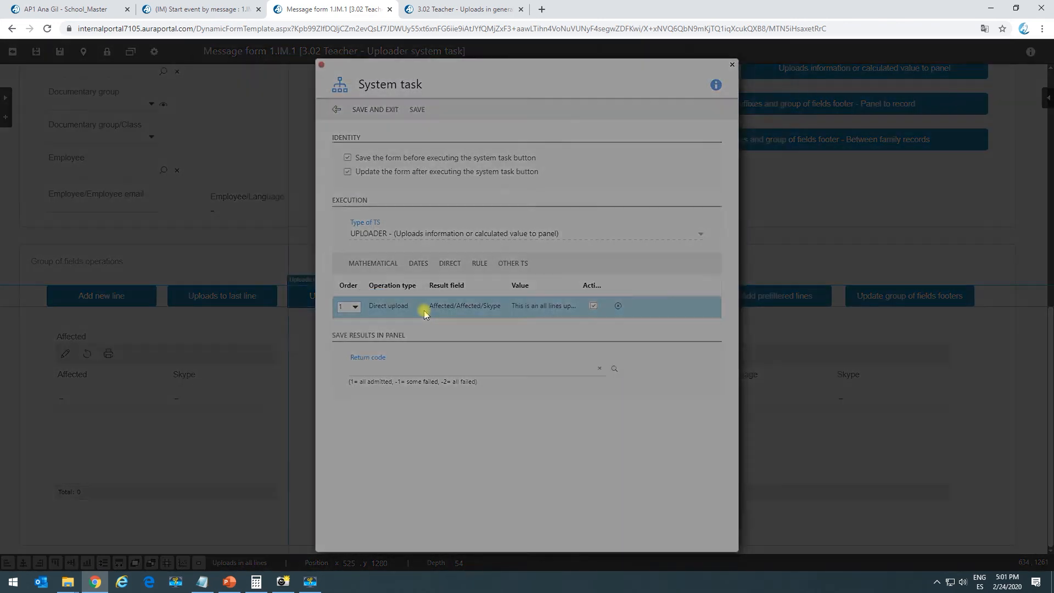
{"action": "left_click_drag", "start_coordinate": [359, 224], "coordinate": [395, 241]}
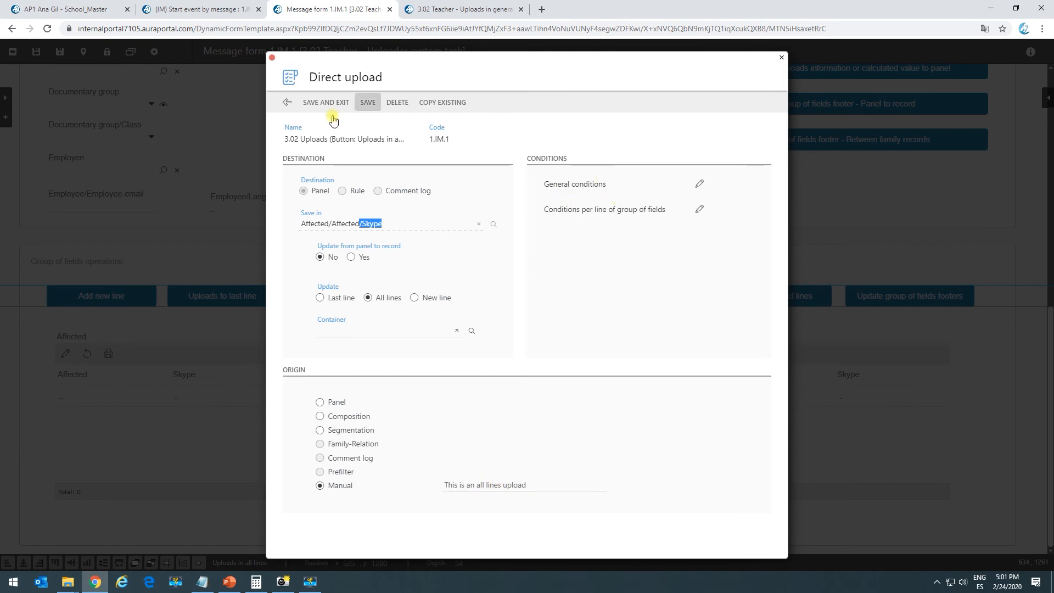
Run Uploads in all lines, writing 'This is an all lines upload' into every Affected row
{"action": "left_click", "coordinate": [434, 9]}
{"action": "left_click_drag", "start_coordinate": [283, 473], "coordinate": [283, 422]}
{"action": "left_click", "coordinate": [366, 323]}
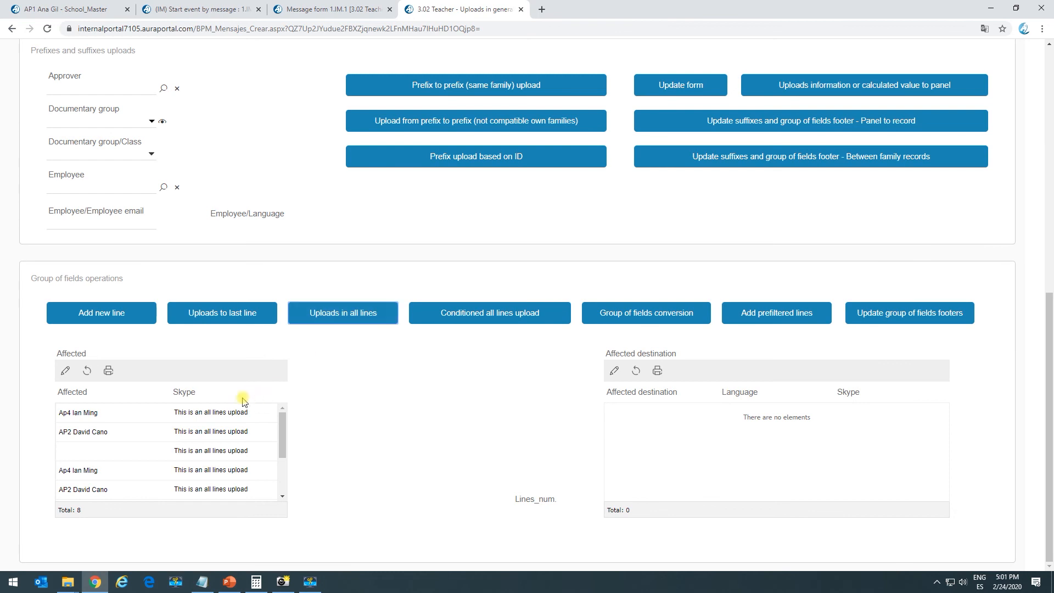
Verify all eight Affected rows show 'This is an all lines upload' in Skype, then return to the designer
{"action": "left_click_drag", "start_coordinate": [284, 434], "coordinate": [244, 420]}
{"action": "left_click_drag", "start_coordinate": [234, 499], "coordinate": [237, 462]}
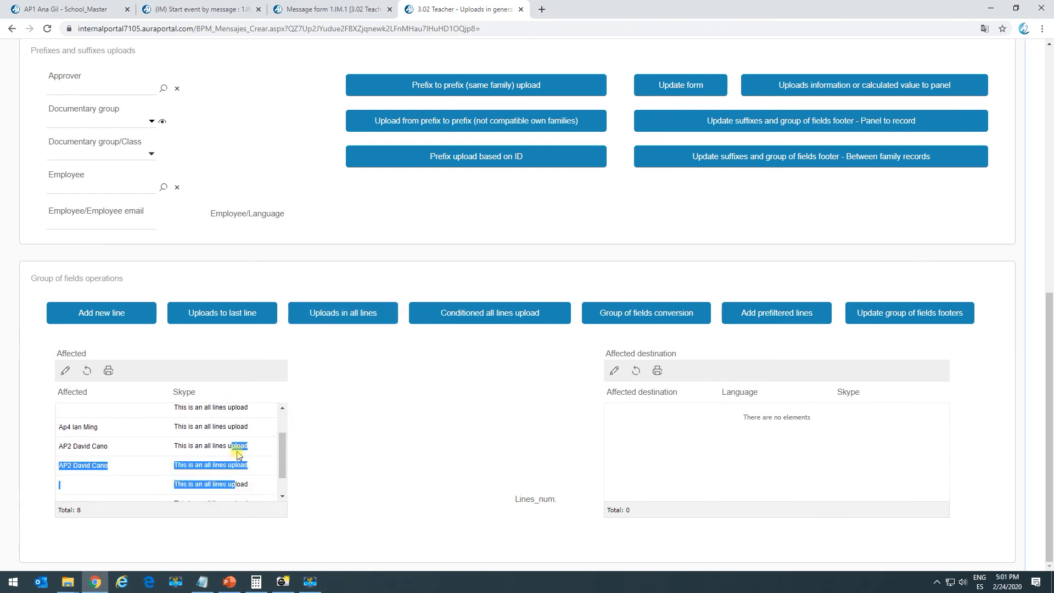
{"action": "left_click", "coordinate": [238, 439]}
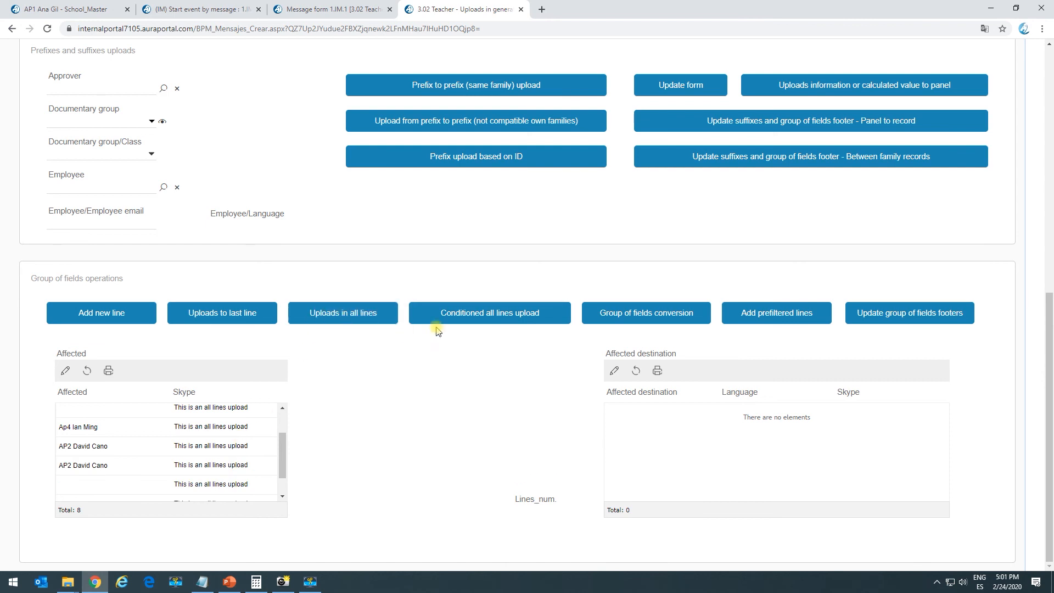
{"action": "left_click", "coordinate": [301, 9]}
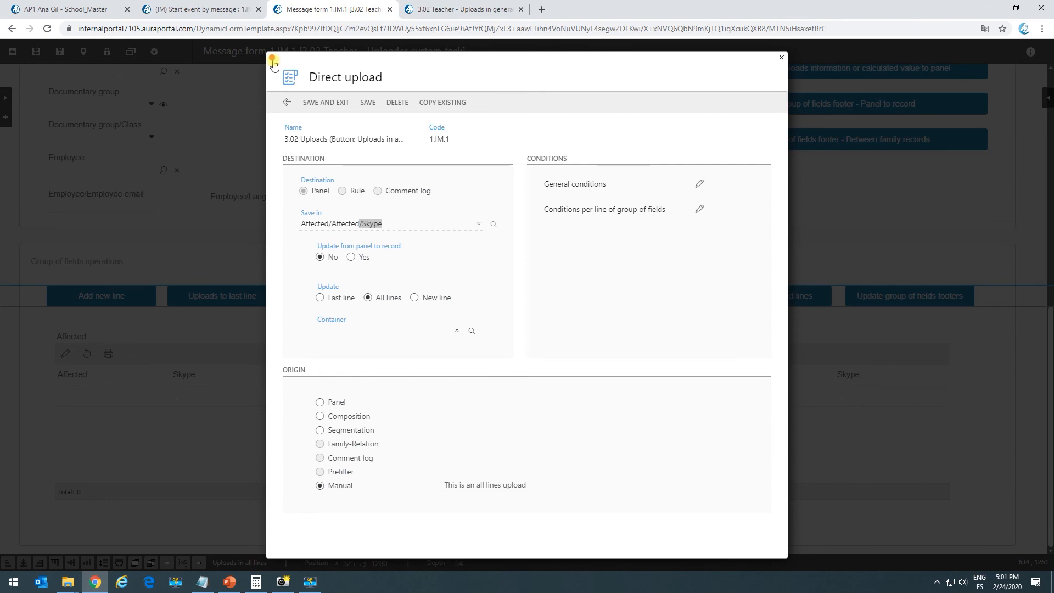
Inspect the Conditioned all lines upload's first Direct upload message and its per-line conditions
{"action": "left_click", "coordinate": [272, 58]}
{"action": "left_click", "coordinate": [508, 296]}
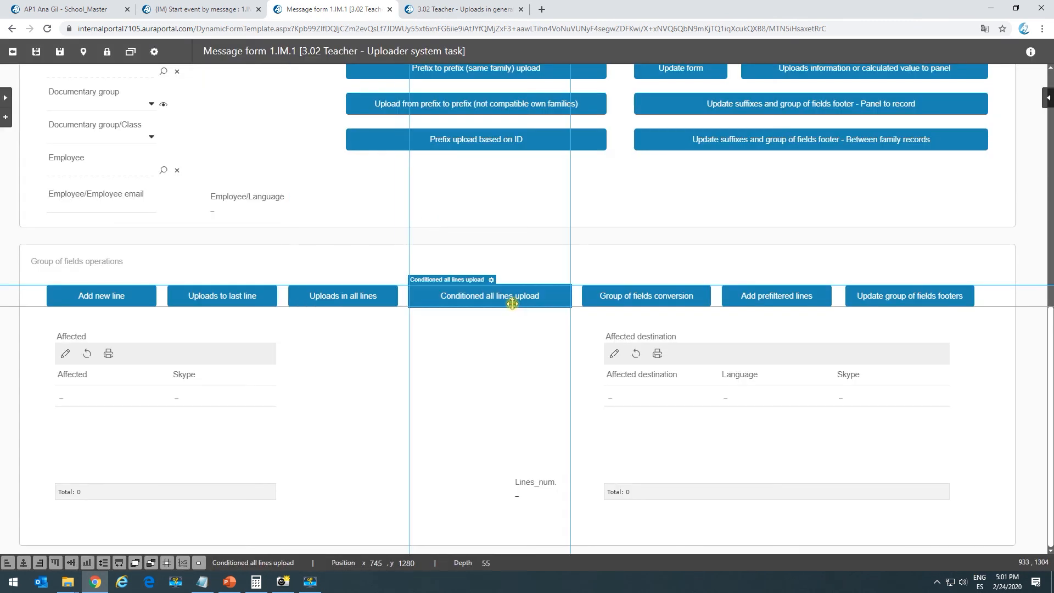
{"action": "left_click", "coordinate": [492, 281]}
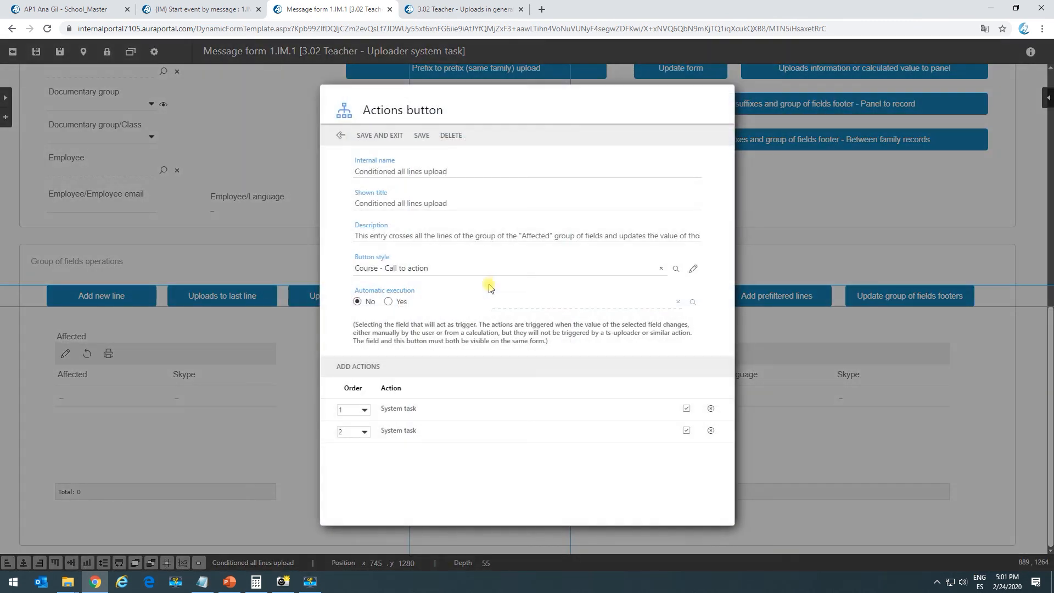
{"action": "left_click", "coordinate": [401, 415]}
{"action": "left_click", "coordinate": [460, 314]}
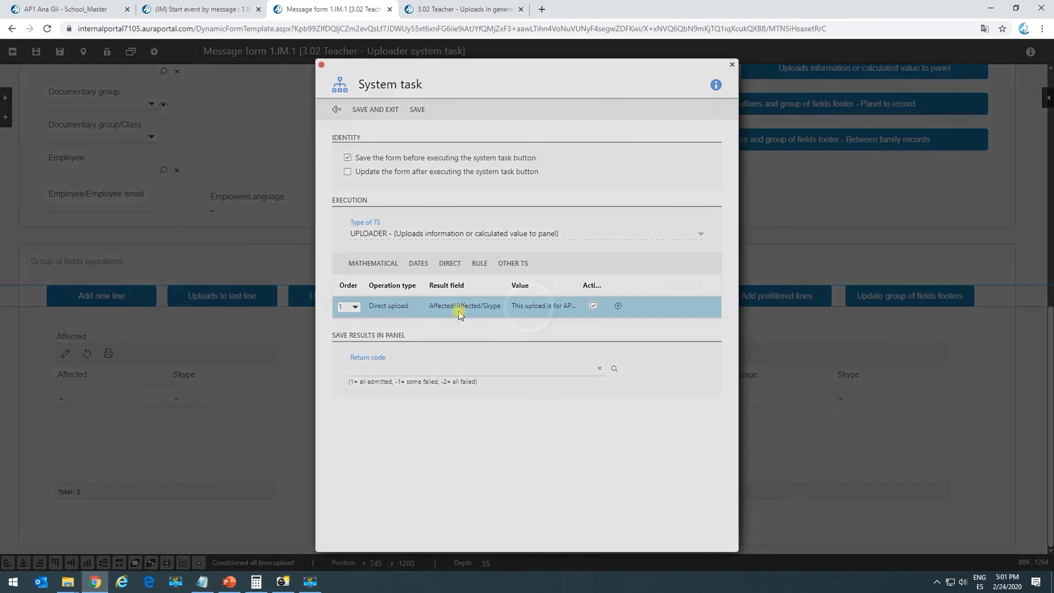
{"action": "left_click_drag", "start_coordinate": [460, 485], "coordinate": [557, 488]}
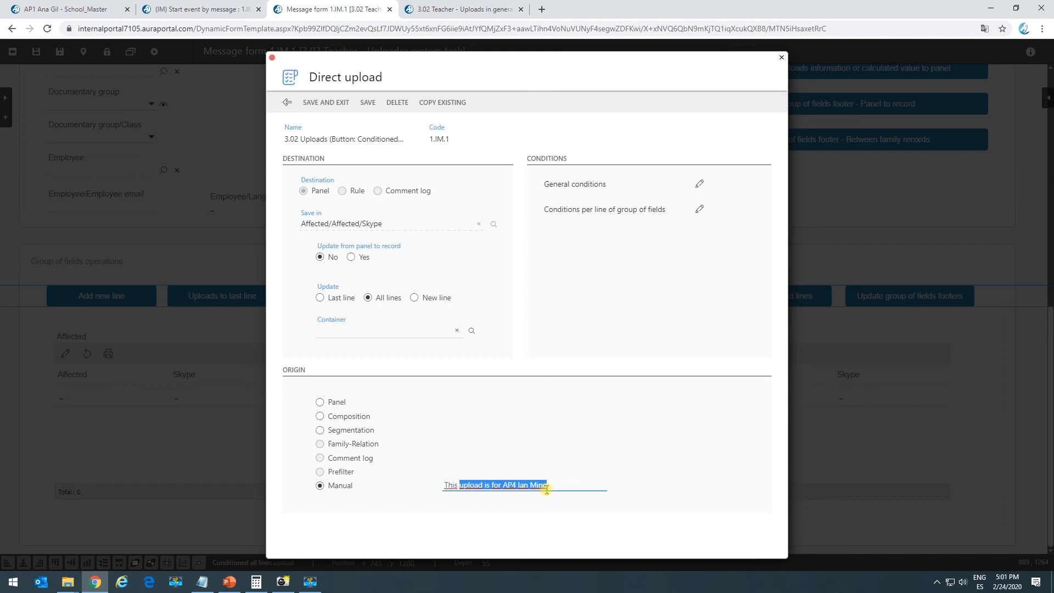
{"action": "left_click", "coordinate": [700, 209]}
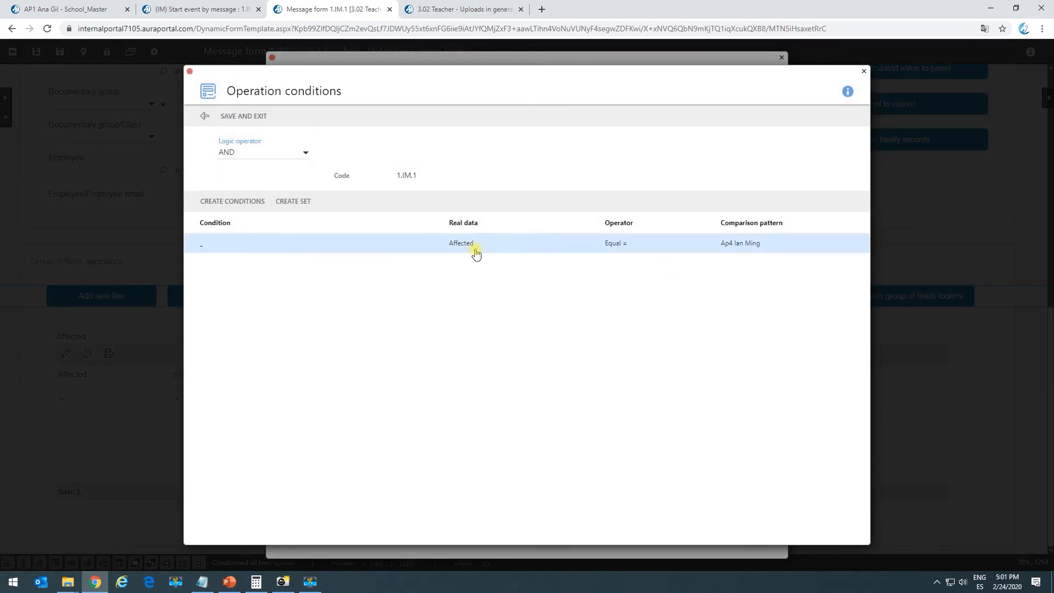
{"action": "left_click", "coordinate": [190, 71]}
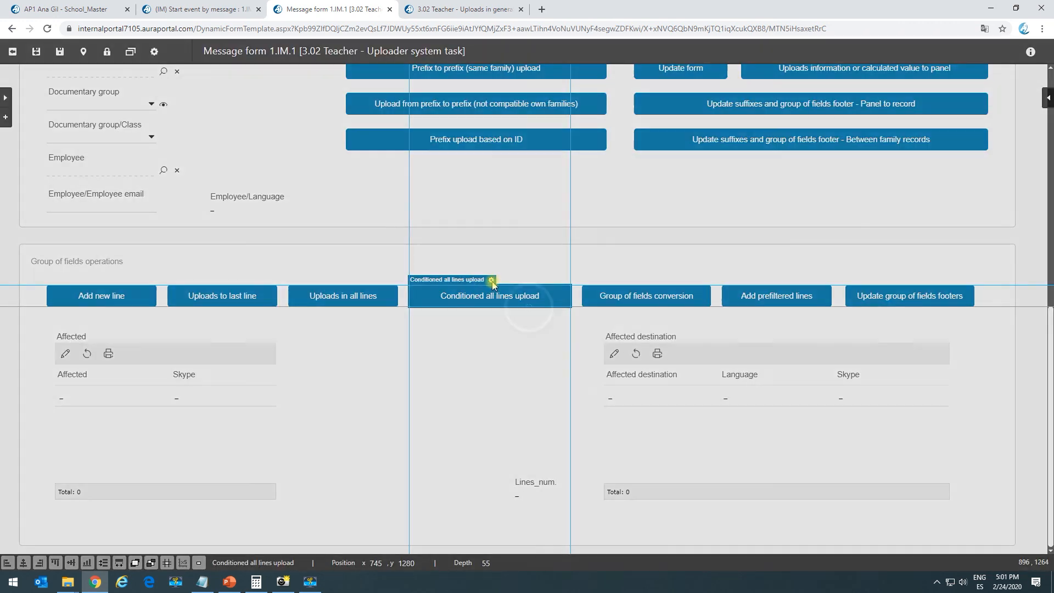
Inspect the second system task's Direct upload and its per-line conditions
{"action": "left_click", "coordinate": [492, 281]}
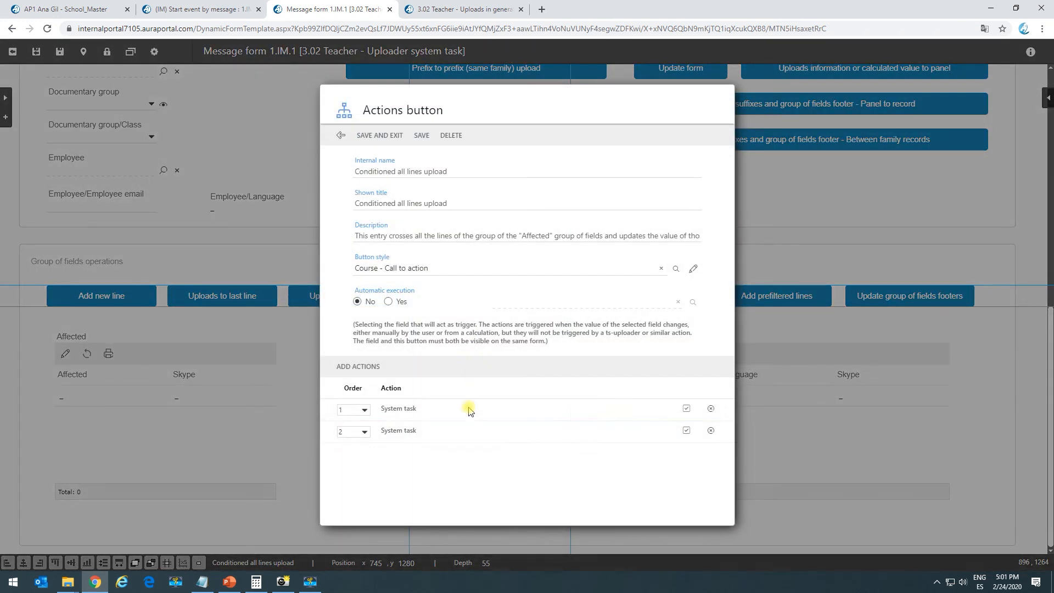
{"action": "left_click", "coordinate": [415, 431]}
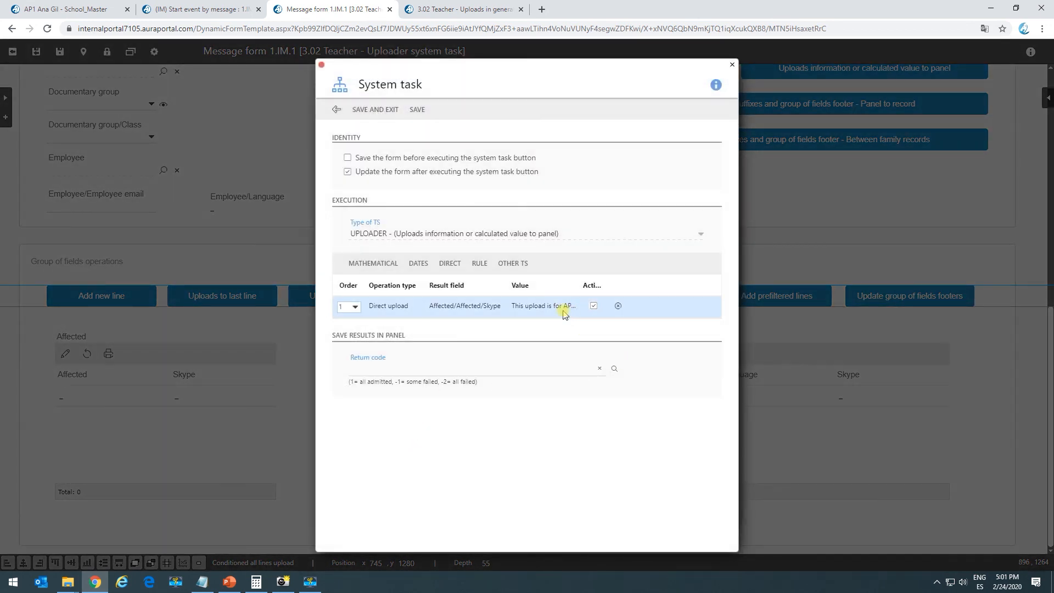
{"action": "left_click", "coordinate": [564, 306]}
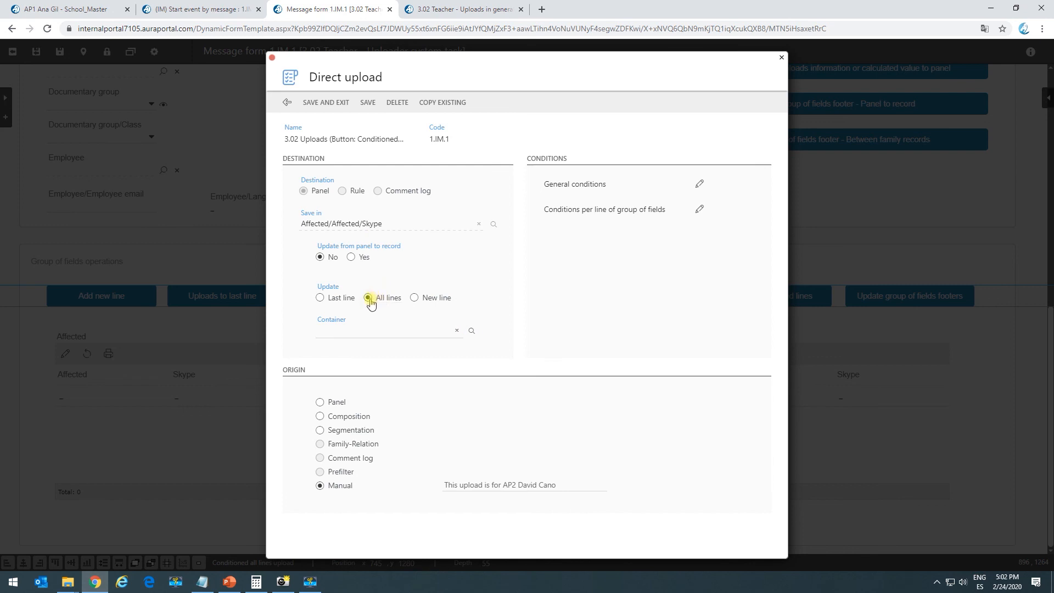
{"action": "left_click", "coordinate": [699, 208]}
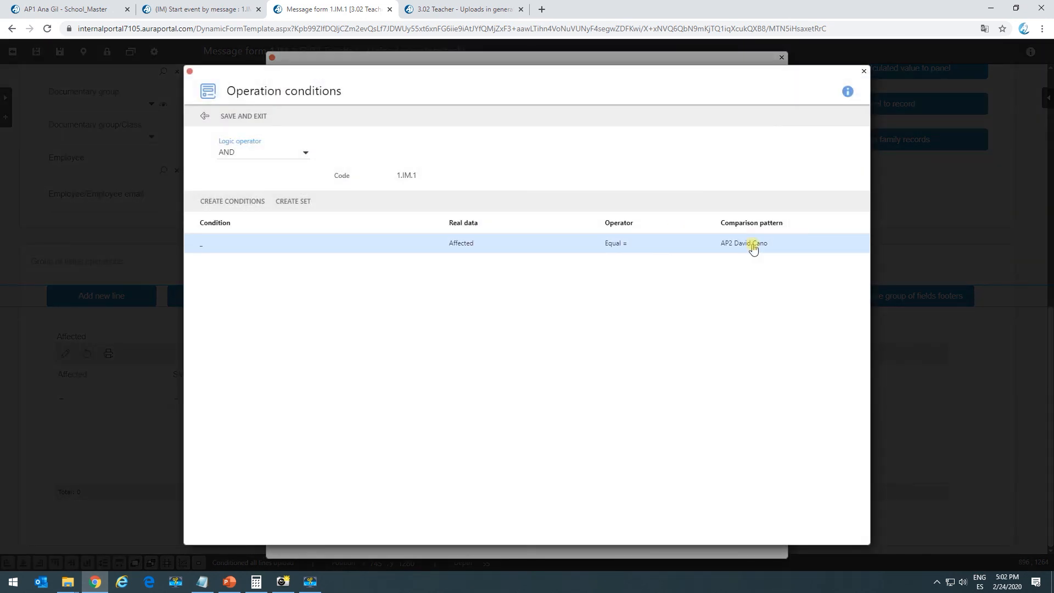
Run Conditioned all lines upload and check the 'This upload is for …' Skype values against the unchanged line
{"action": "left_click", "coordinate": [457, 10]}
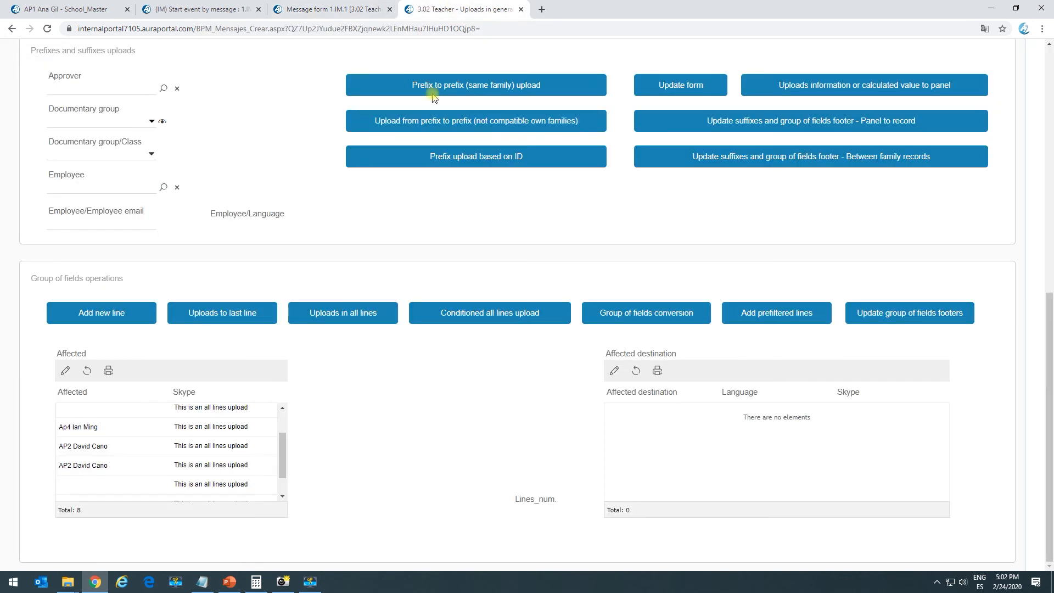
{"action": "left_click", "coordinate": [485, 319]}
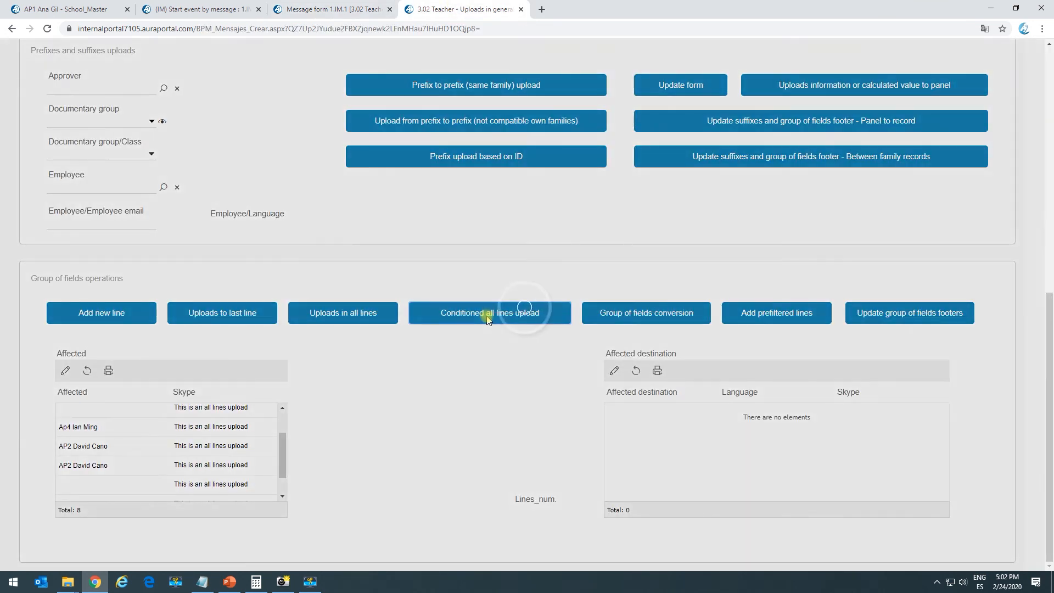
{"action": "left_click_drag", "start_coordinate": [245, 411], "coordinate": [204, 433]}
{"action": "left_click", "coordinate": [220, 430]}
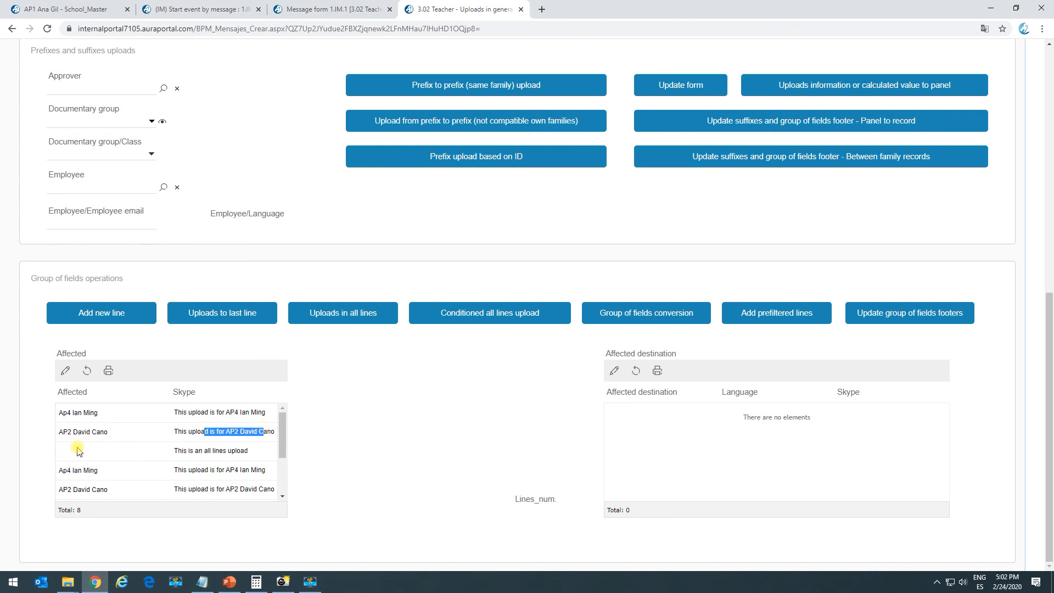
{"action": "left_click_drag", "start_coordinate": [178, 451], "coordinate": [225, 460]}
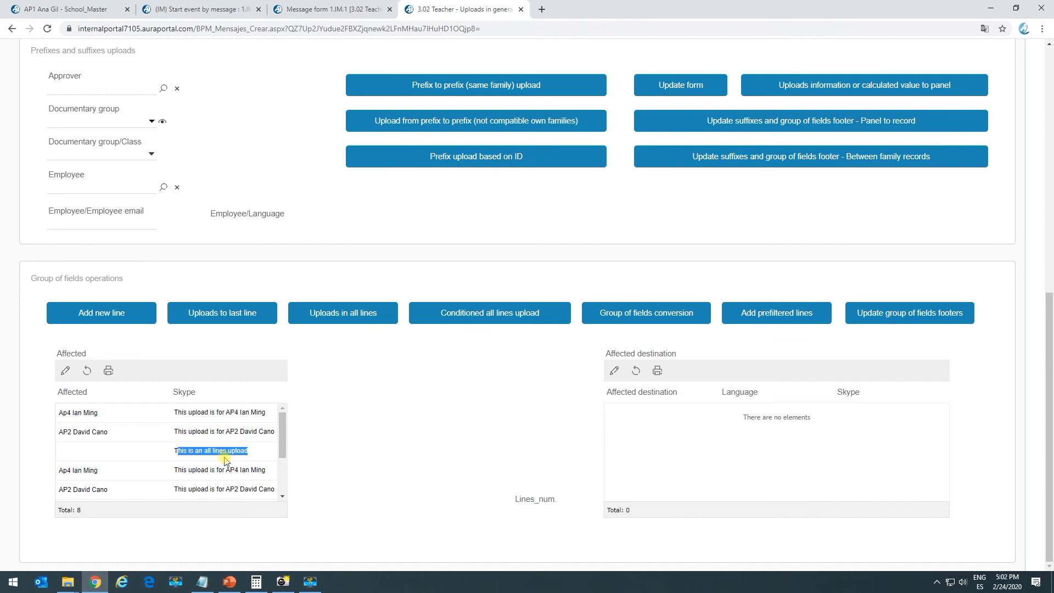